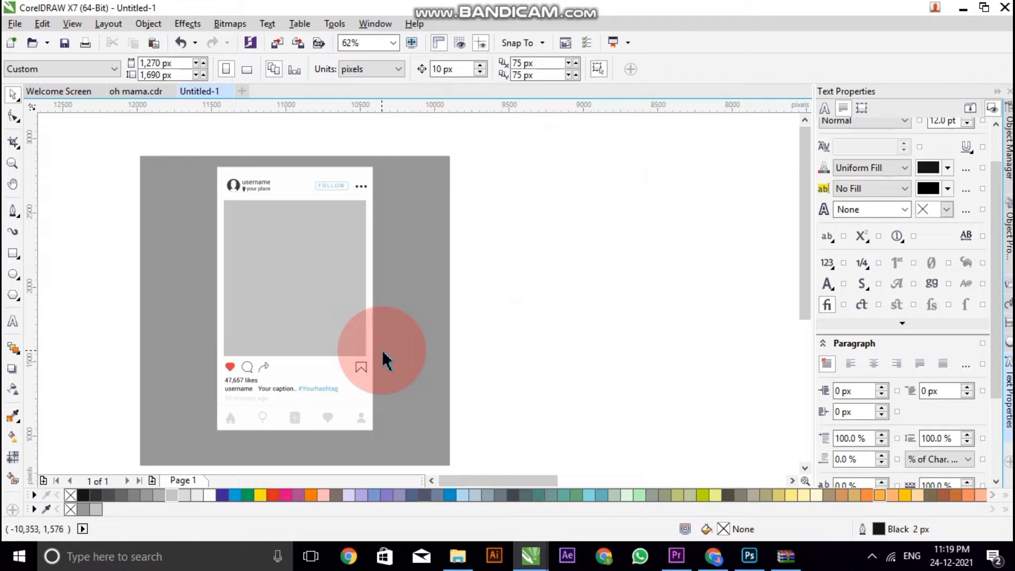
Switch to Chrome and open the Freepik website in a new tab
scroll(291, 265, "up", 2)
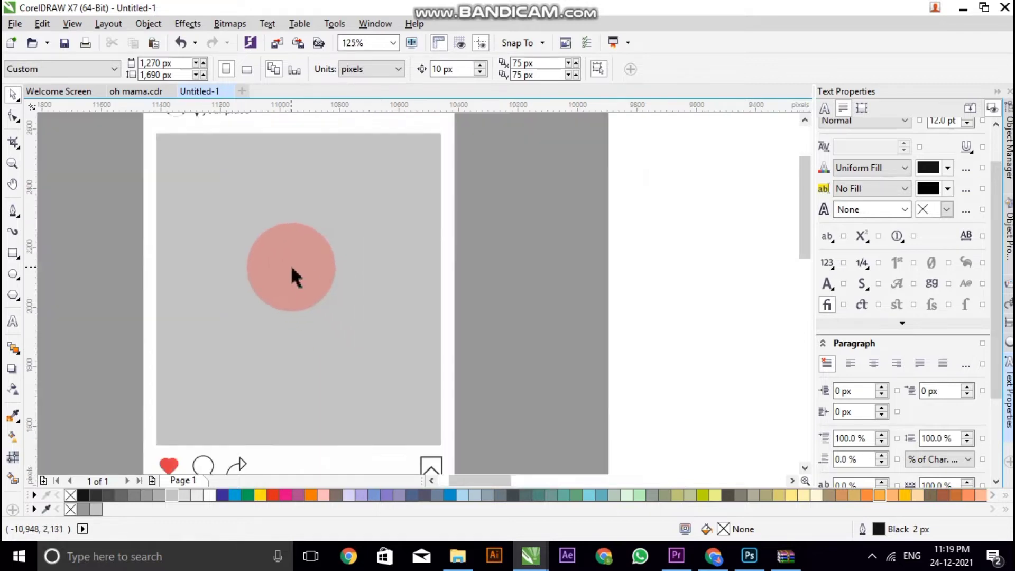
scroll(291, 263, "down", 2)
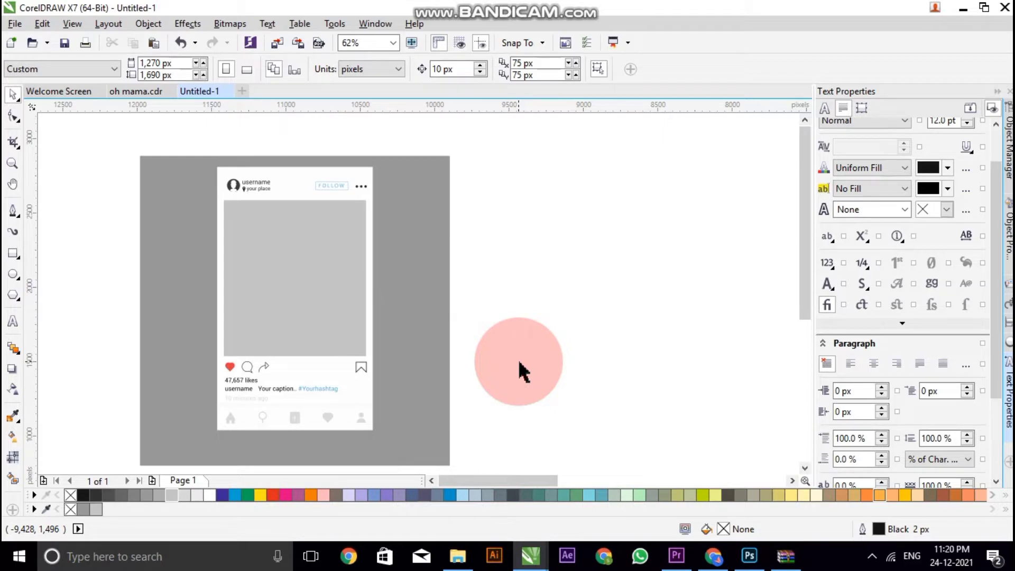
left_click(726, 561)
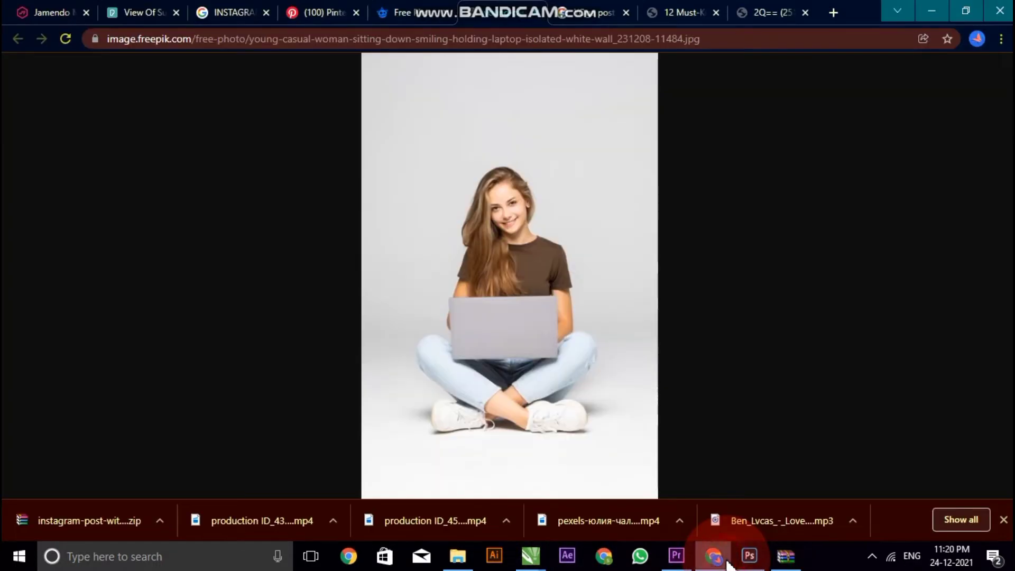
left_click(832, 13)
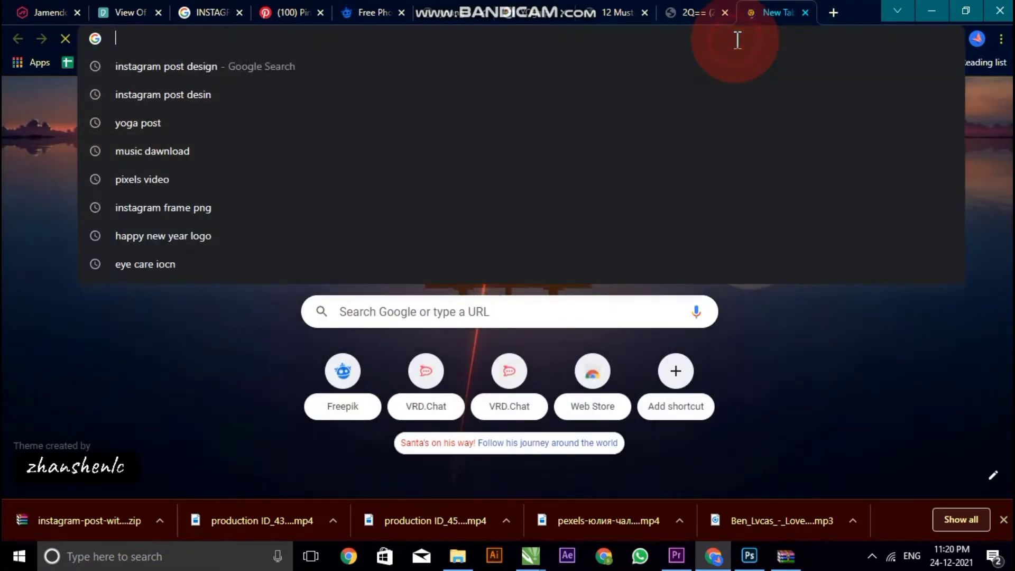
type("fre")
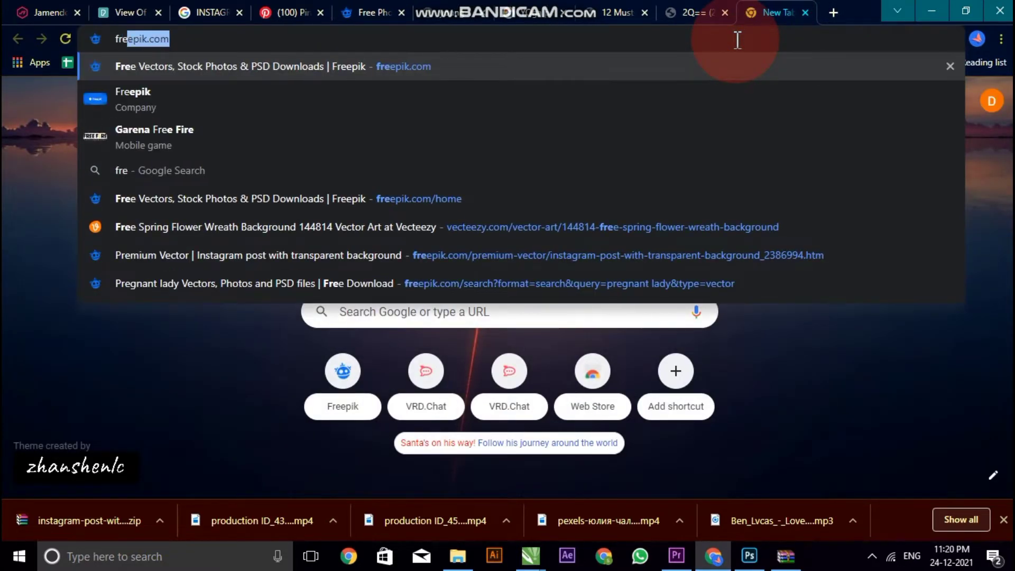
type("epik")
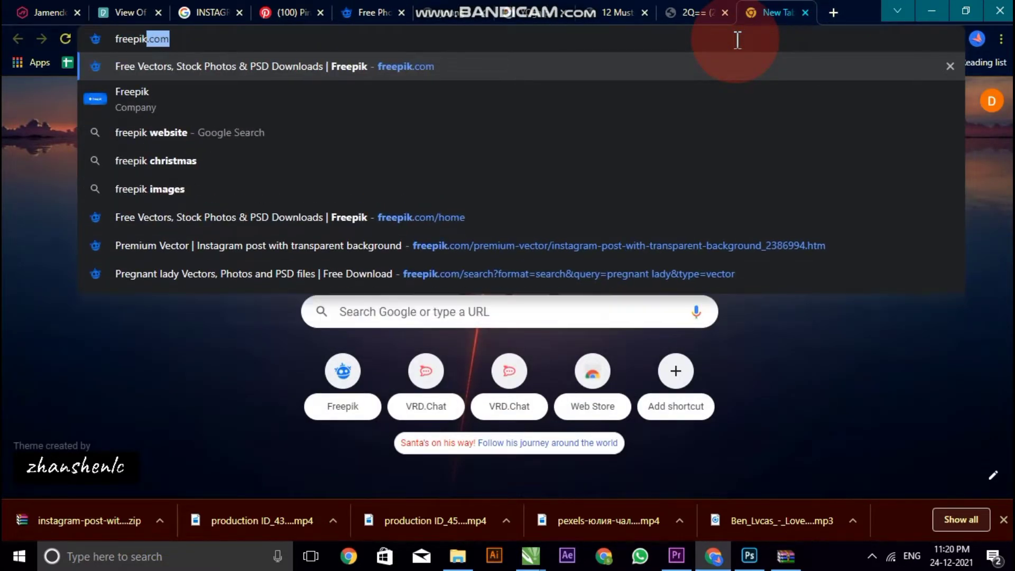
key("Return")
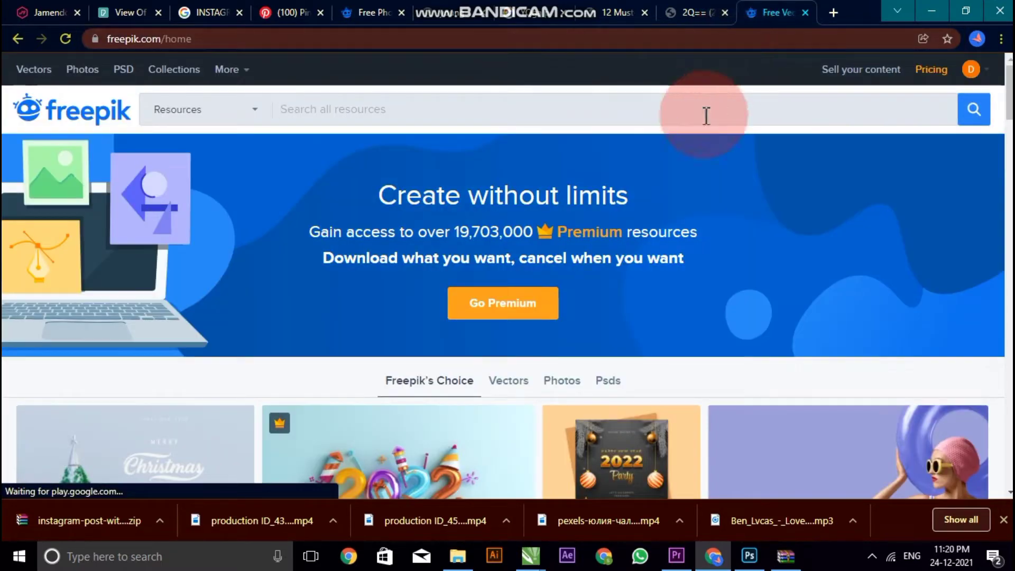
Search all Freepik resources for "instagram frame"
left_click(416, 118)
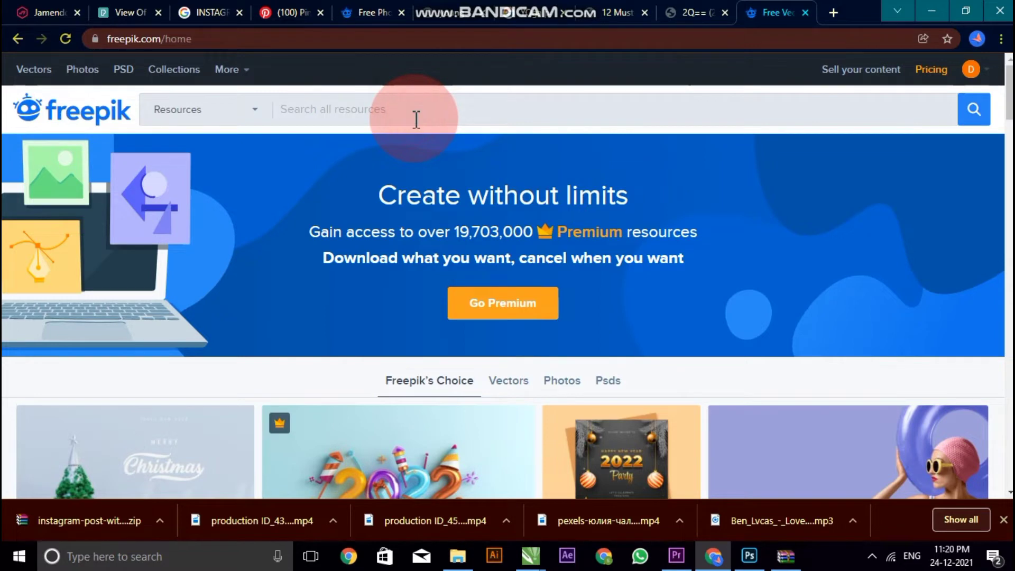
type("ins")
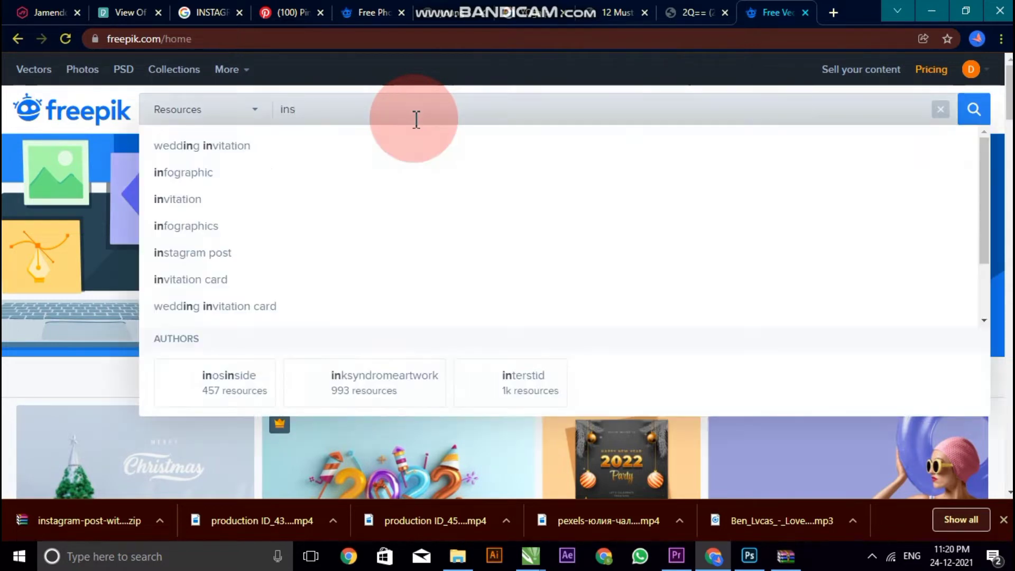
type("t")
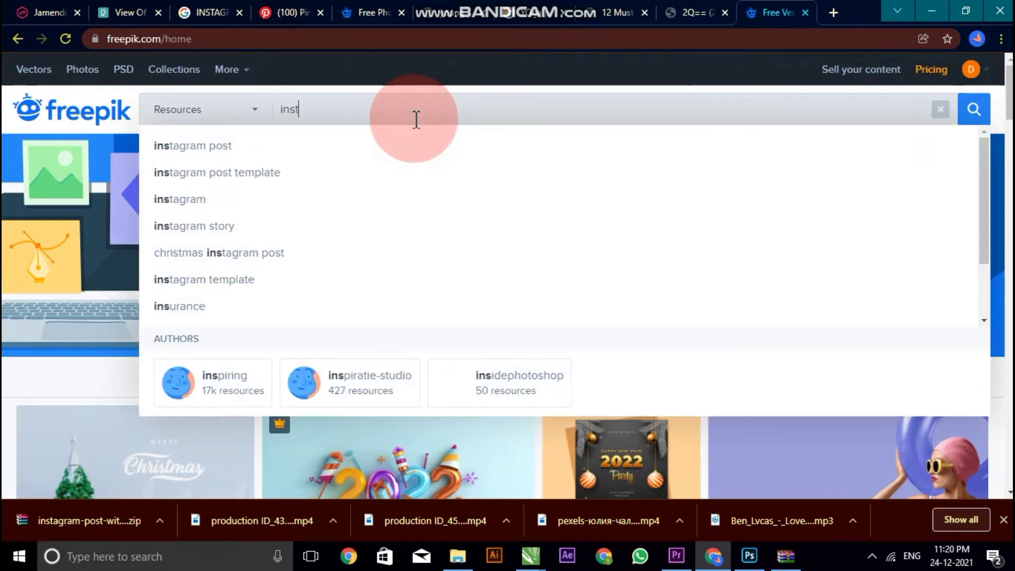
type("agr")
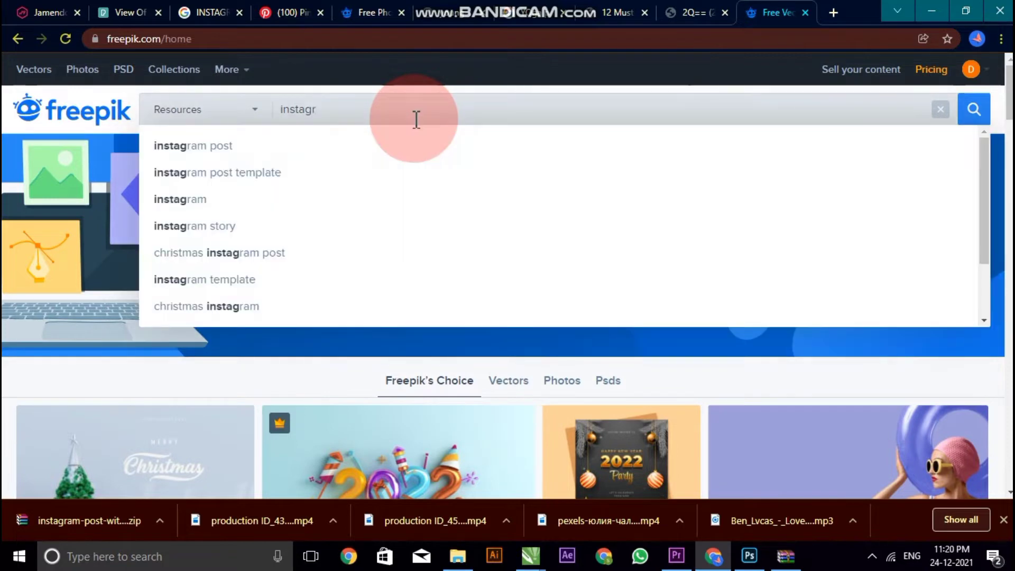
type("am")
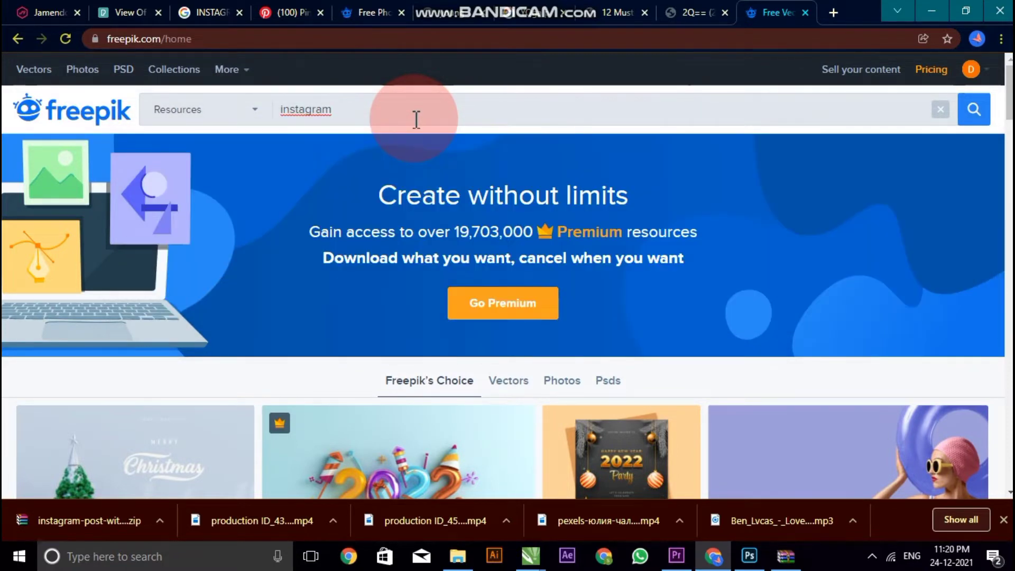
type(" frame")
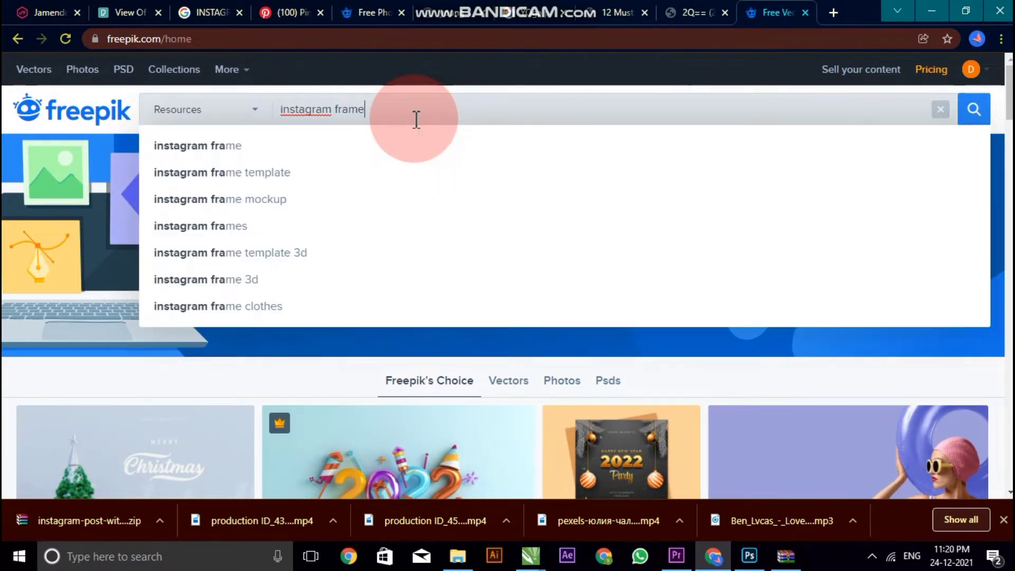
key("Return")
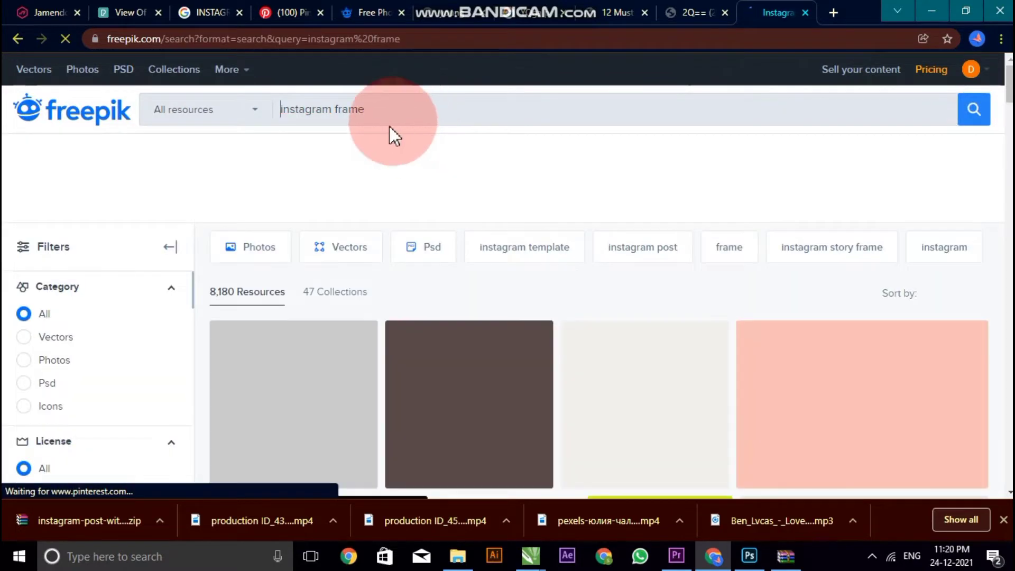
Browse the search results and open the free Instagram post frame template with the purple background
scroll(498, 310, "down", 2)
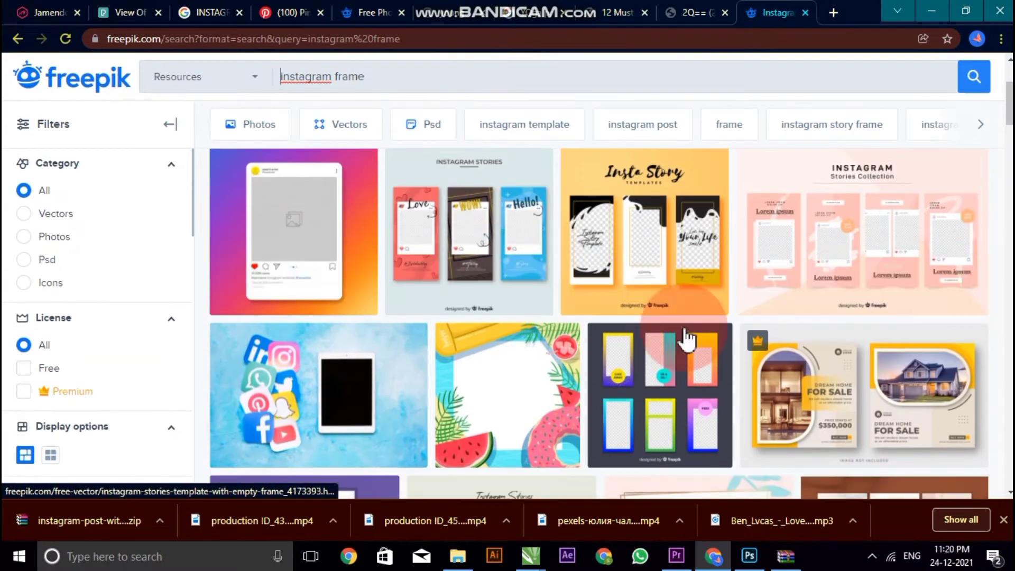
mouse_move(312, 226)
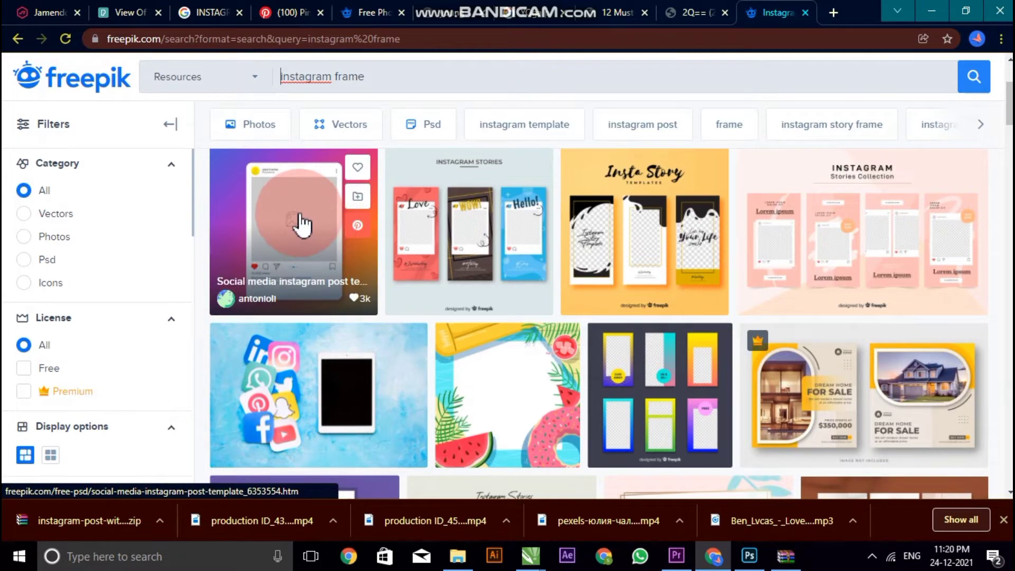
scroll(549, 273, "down", 3)
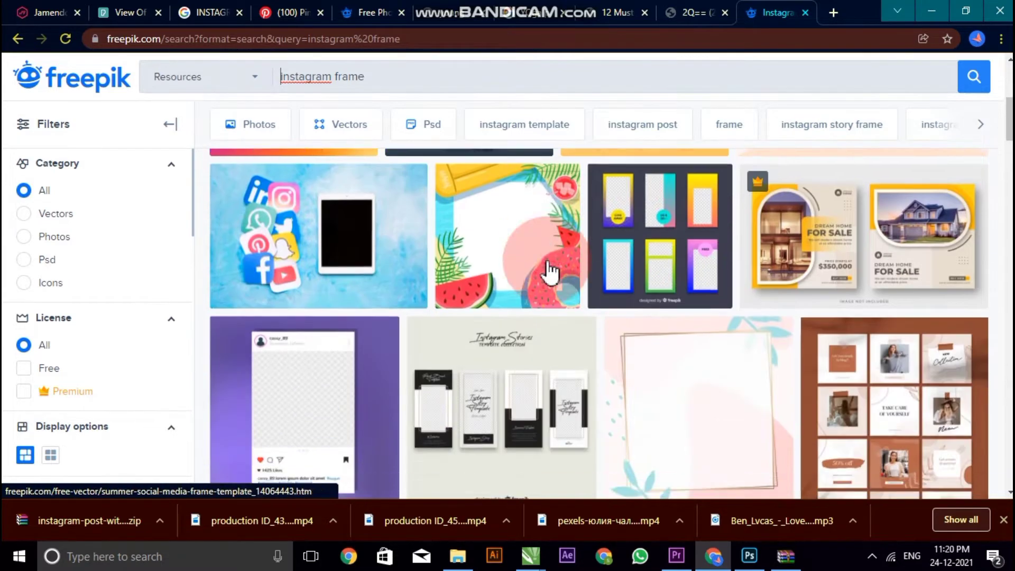
scroll(550, 273, "down", 3)
scroll(338, 277, "up", 4)
left_click(306, 350)
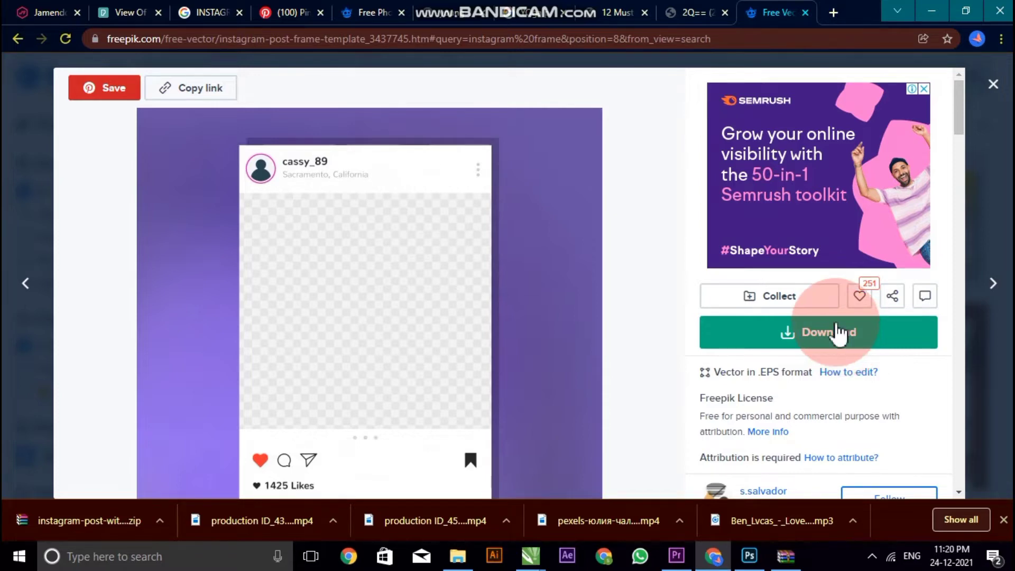
Examine the purple post frame template's preview, its download and licence details, and the related designs below it
scroll(378, 317, "down", 3)
scroll(379, 364, "up", 3)
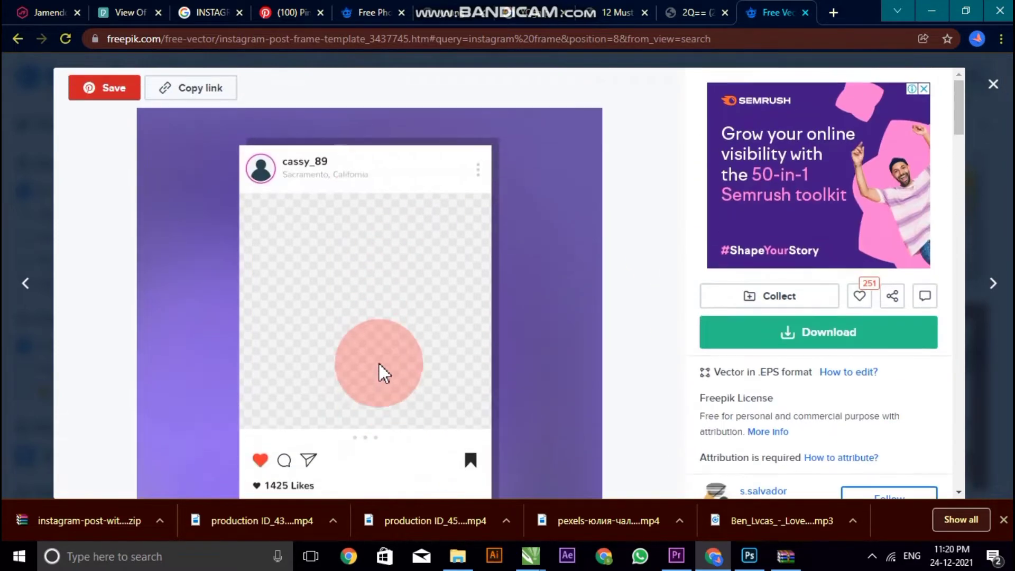
scroll(396, 302, "down", 3)
scroll(402, 333, "down", 8)
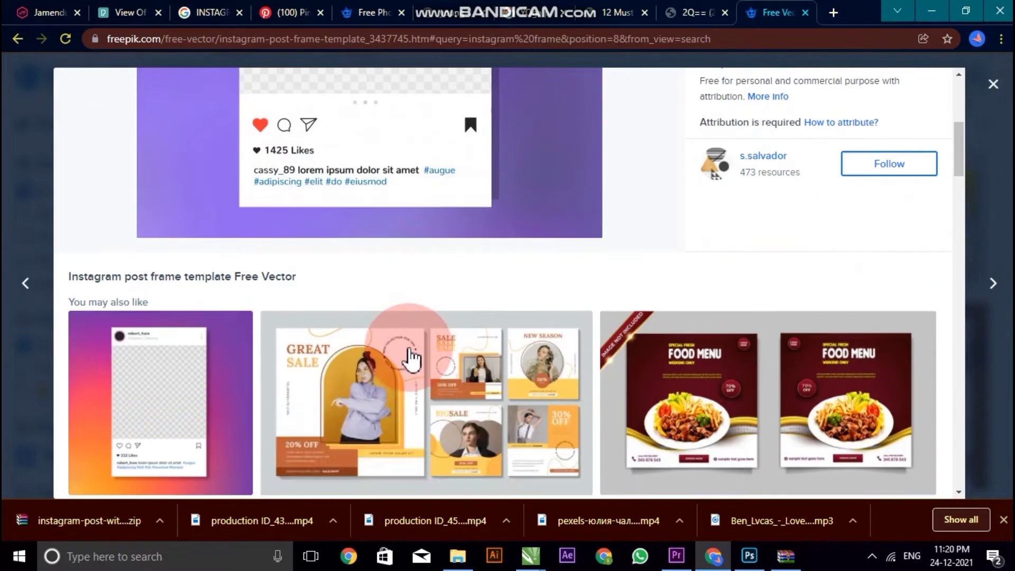
scroll(444, 349, "up", 2)
scroll(465, 351, "down", 3)
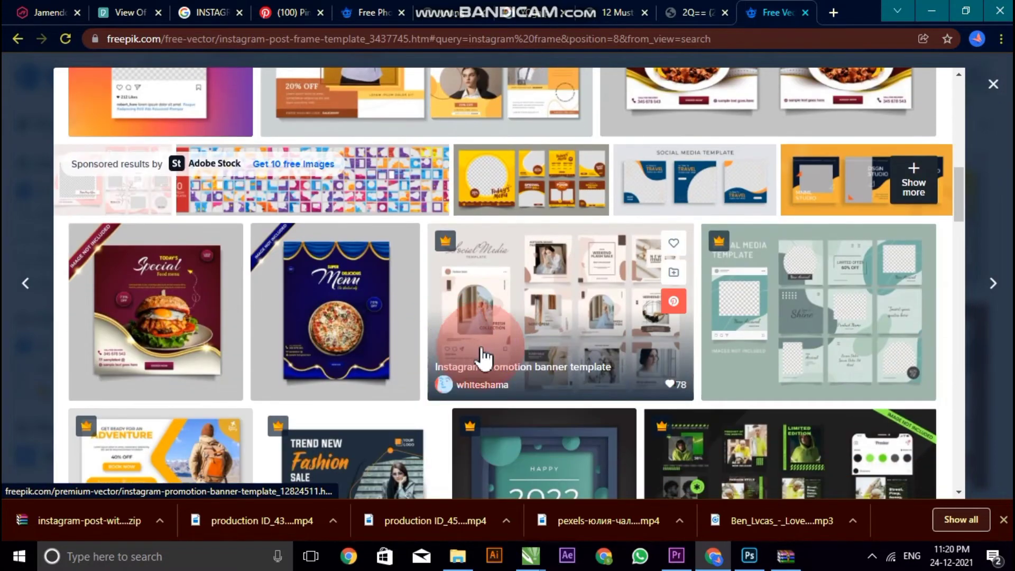
scroll(502, 344, "up", 1)
scroll(529, 327, "up", 8)
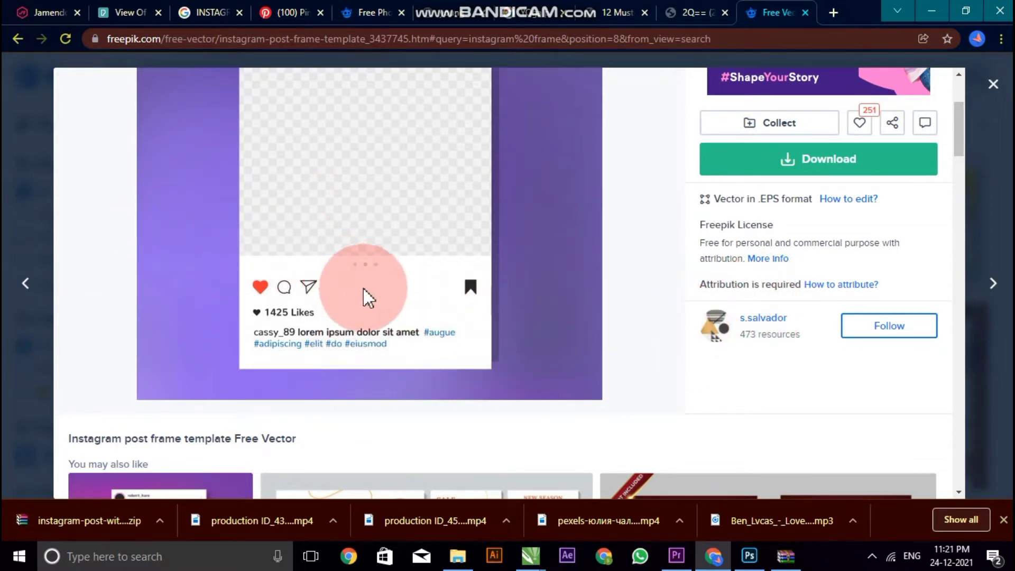
Return to CorelDRAW and examine the Instagram post frame on the grey background
left_click(931, 10)
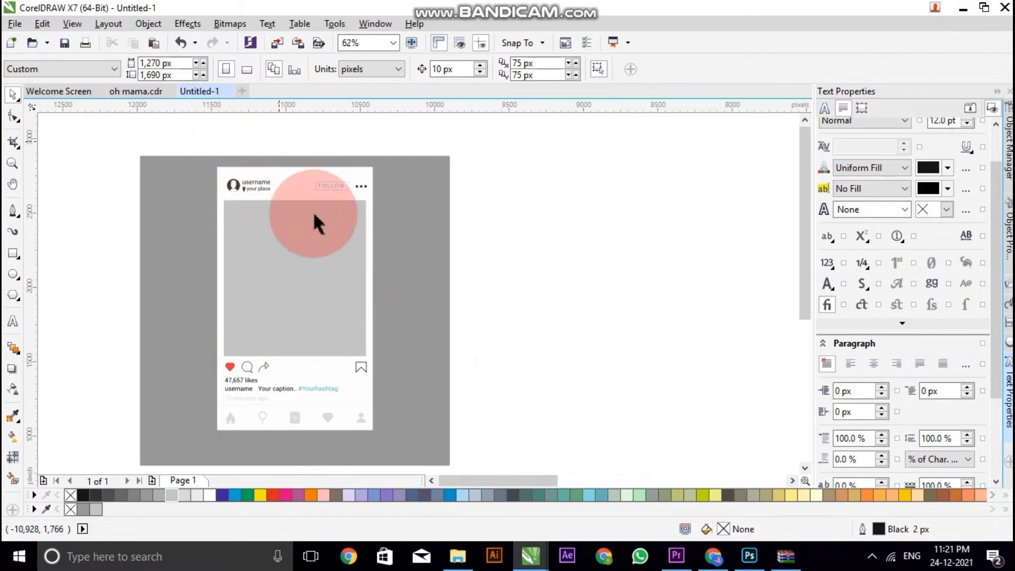
scroll(317, 213, "down", 1)
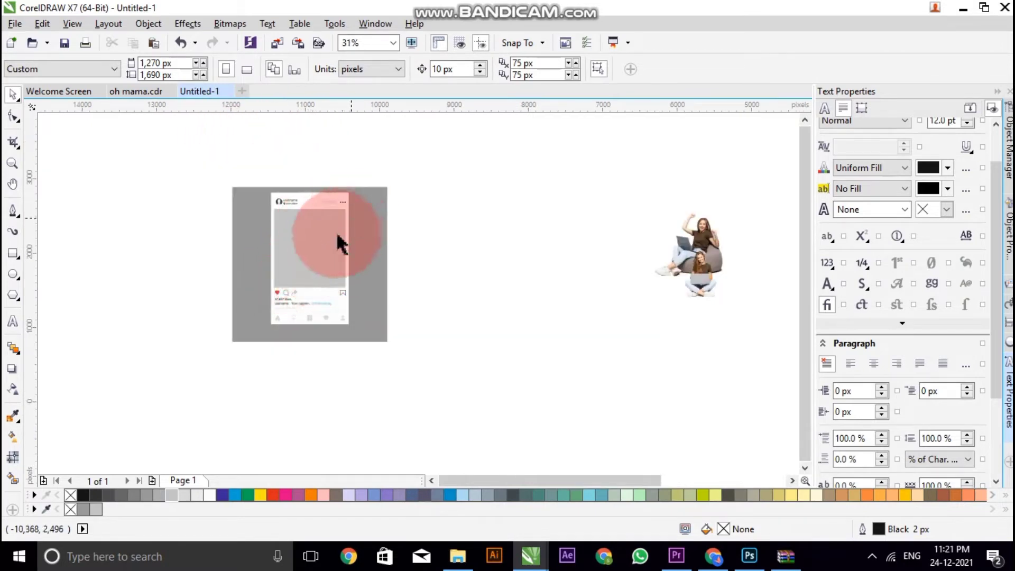
scroll(323, 235, "up", 1)
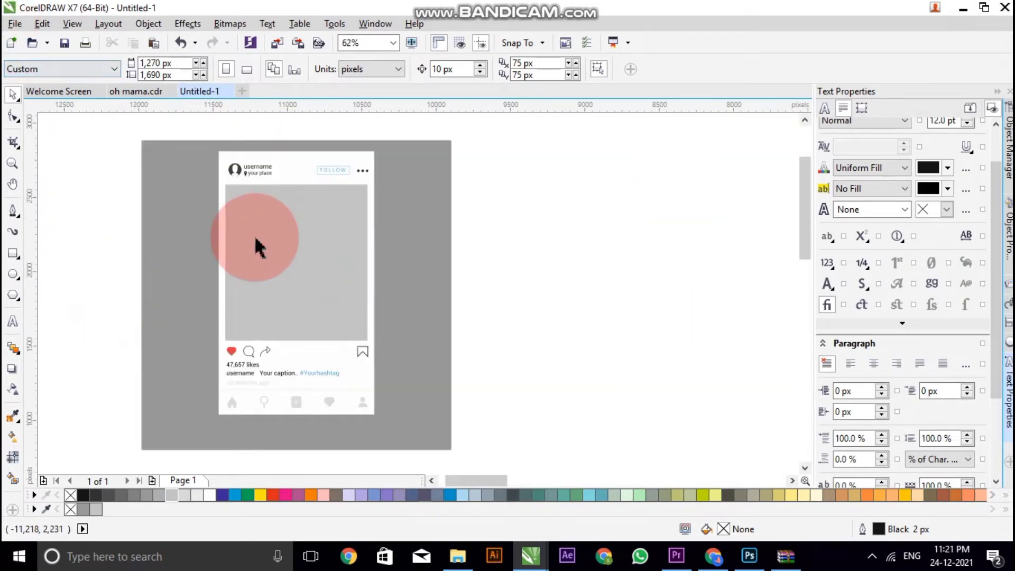
scroll(256, 242, "up", 1)
scroll(256, 243, "down", 1)
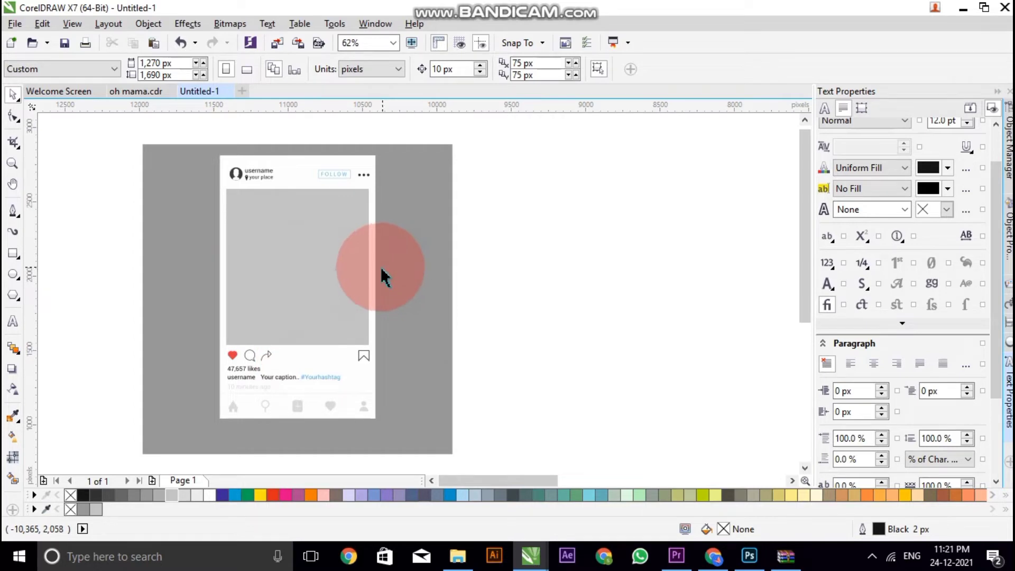
Move the picture of the woman on the beanbag up and to the left, clear of the cross-legged woman
scroll(299, 269, "down", 2)
scroll(455, 275, "up", 1)
scroll(515, 271, "up", 2)
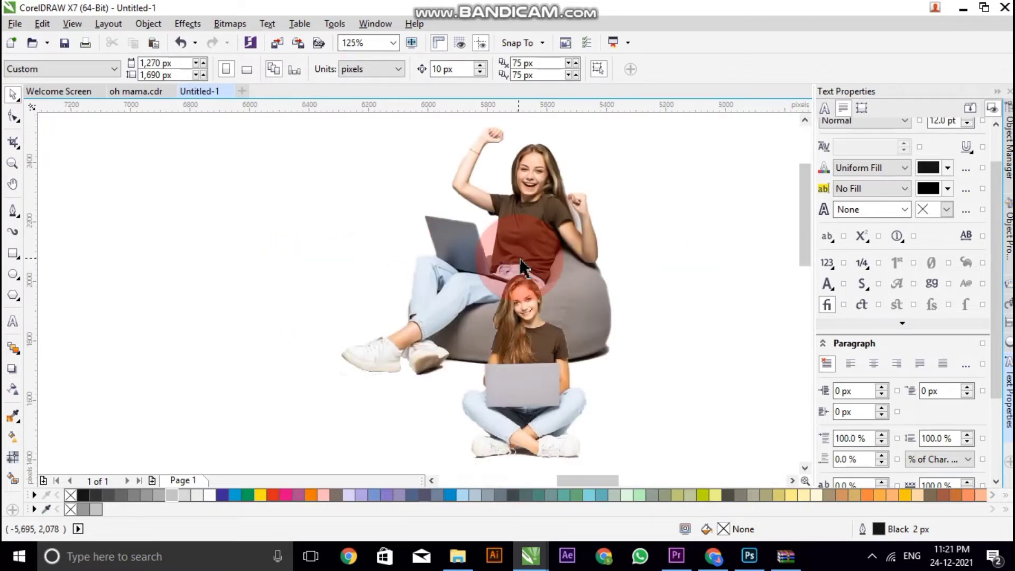
scroll(515, 271, "down", 1)
left_click(526, 271)
left_click_drag(526, 271, 399, 218)
scroll(400, 218, "up", 1)
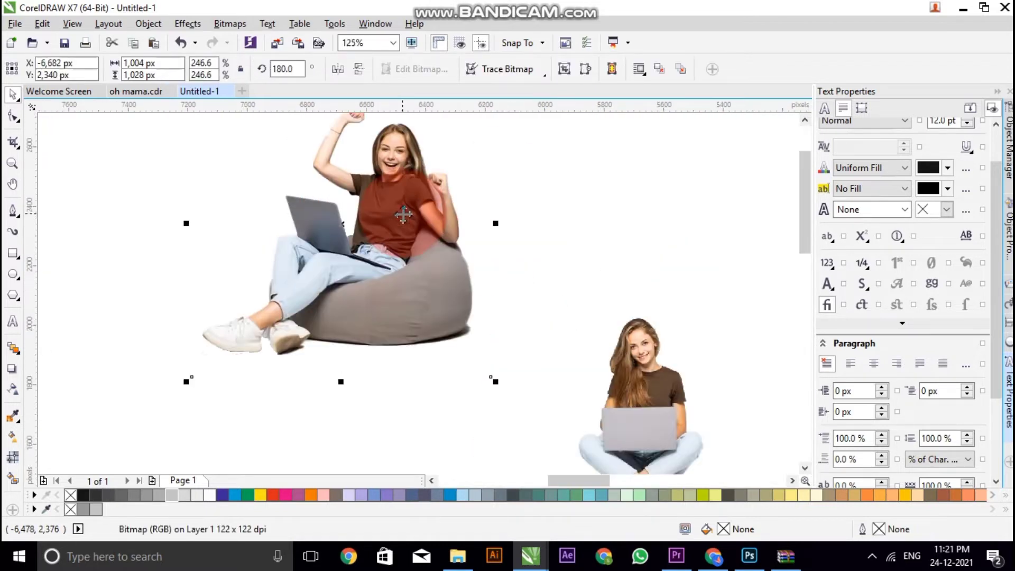
Place the picture of the cross-legged woman beside the beanbag picture, on its right, centred at about X -5,751 px, Y 1,998 px
left_click_drag(664, 423, 596, 312)
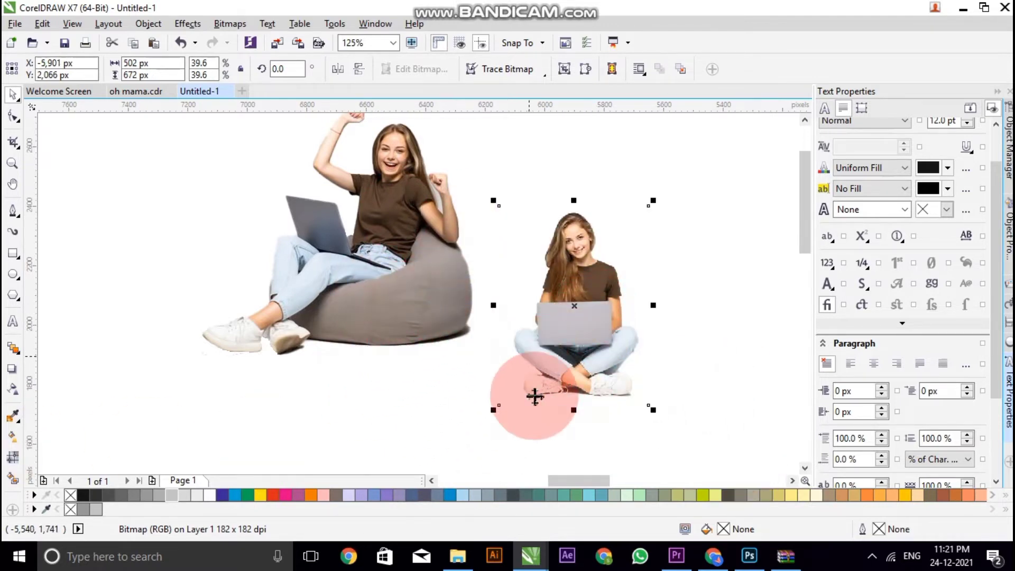
left_click_drag(583, 339, 627, 359)
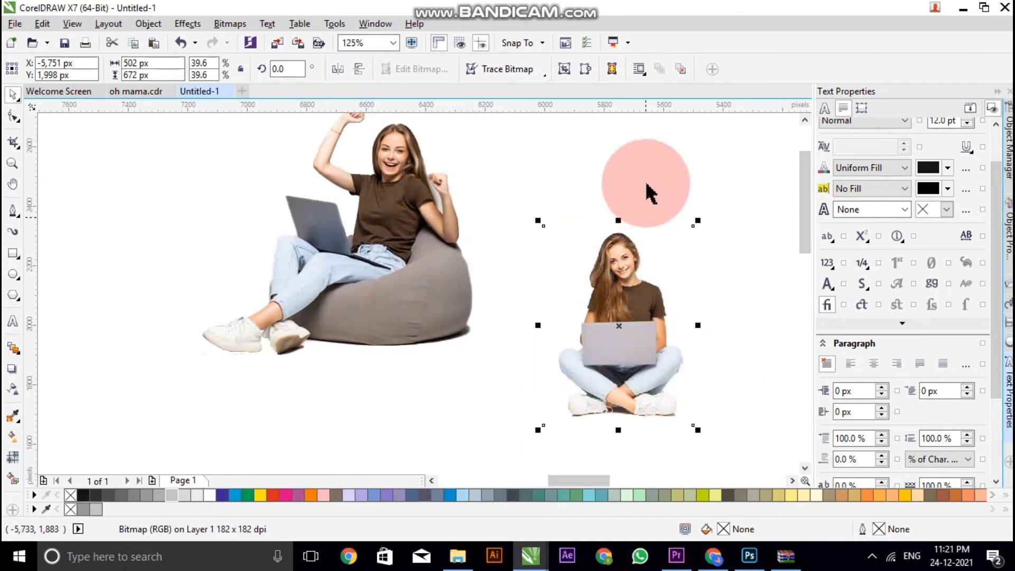
left_click(690, 197)
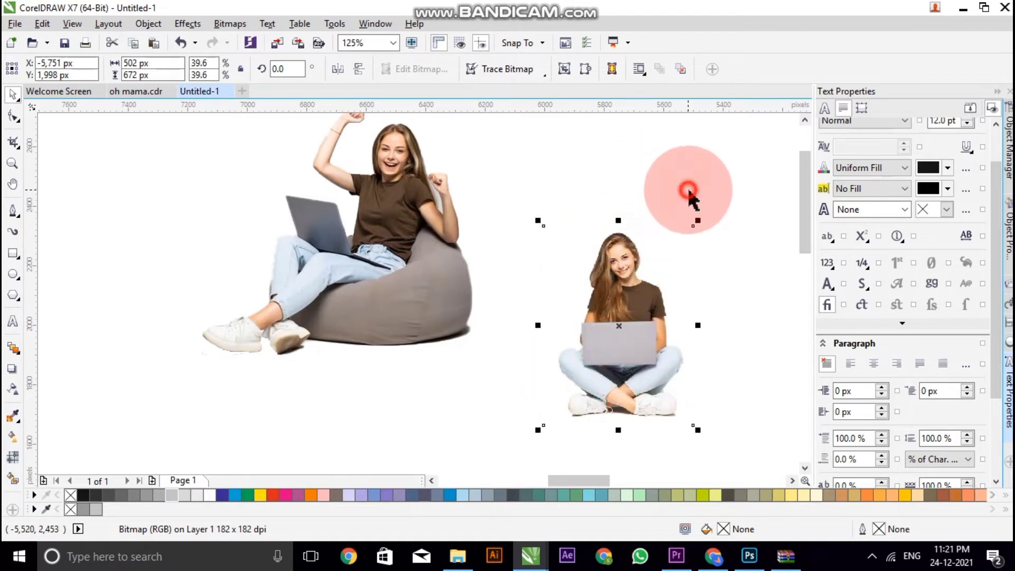
left_click(644, 336)
Look over the Instagram frame and the two cut-out pictures of the women on the canvas
scroll(555, 321, "down", 2)
scroll(508, 334, "down", 2)
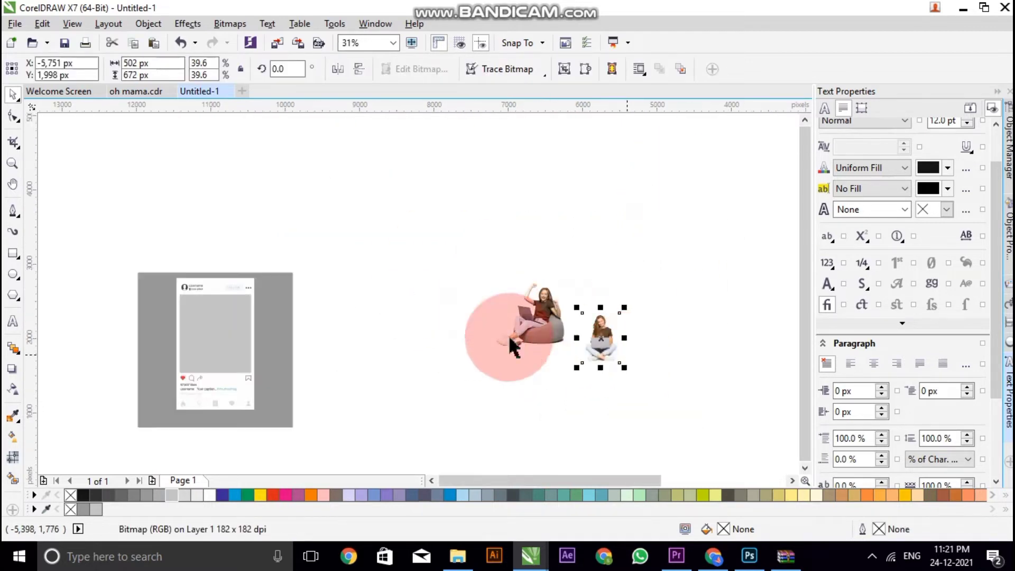
scroll(163, 339, "up", 2)
left_click_drag(247, 311, 255, 313)
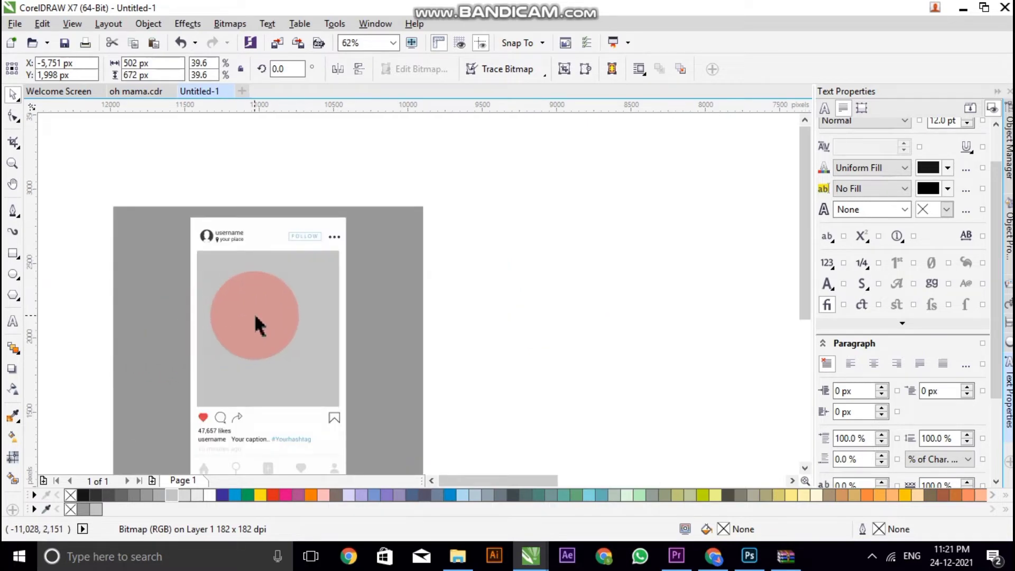
left_click_drag(254, 313, 584, 324)
scroll(252, 315, "down", 2)
scroll(584, 324, "up", 2)
scroll(584, 324, "down", 2)
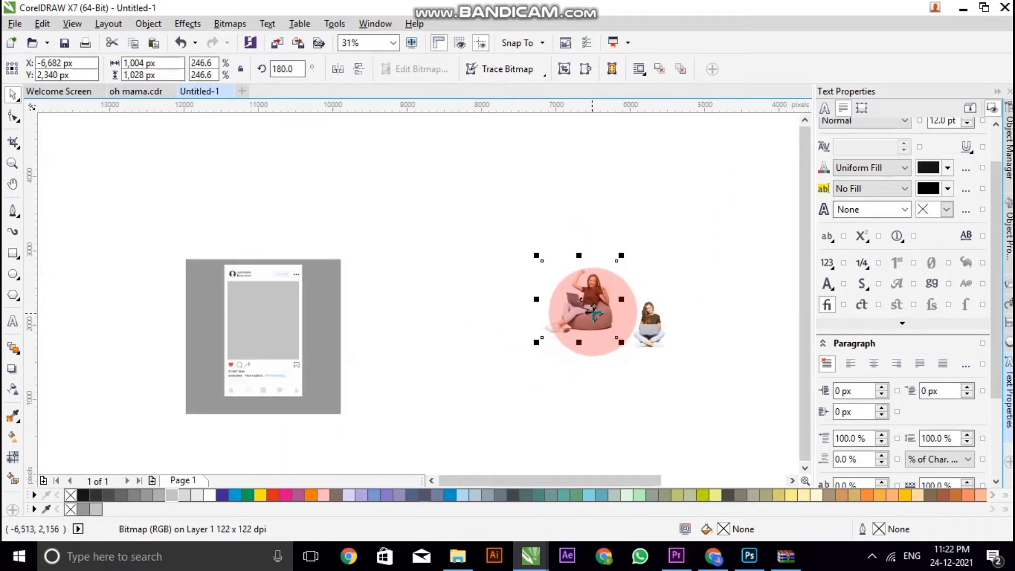
Enlarge the picture of the cross-legged woman to about 1,029 × 1,379 px
left_click(667, 345)
left_click_drag(672, 353, 666, 312)
scroll(658, 317, "up", 2)
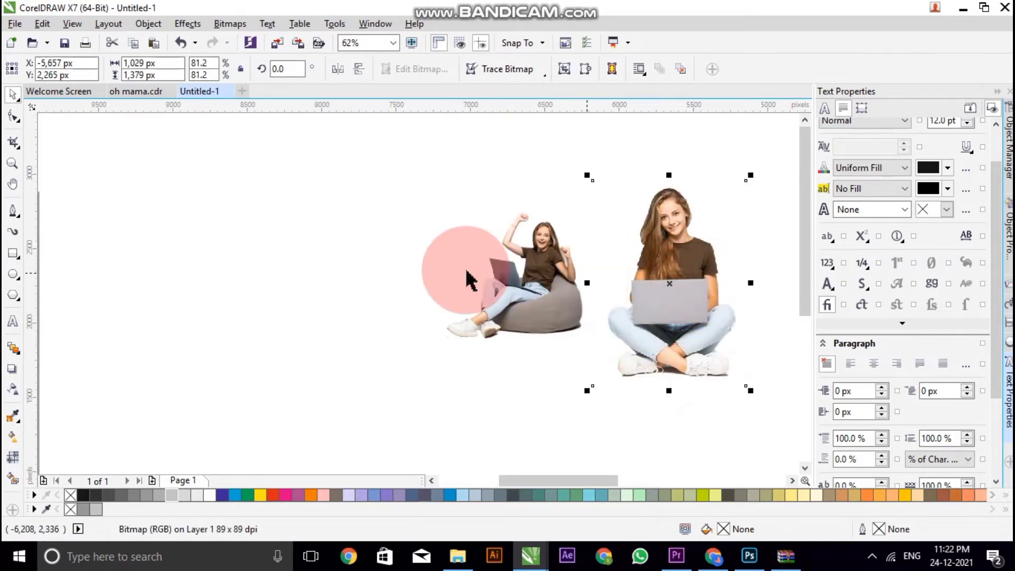
Move both cut-out pictures of the women left towards the frame, with the cross-legged woman centred at about X -6,257 px, Y 2,195 px
left_click_drag(515, 291, 444, 279)
left_click_drag(637, 302, 566, 314)
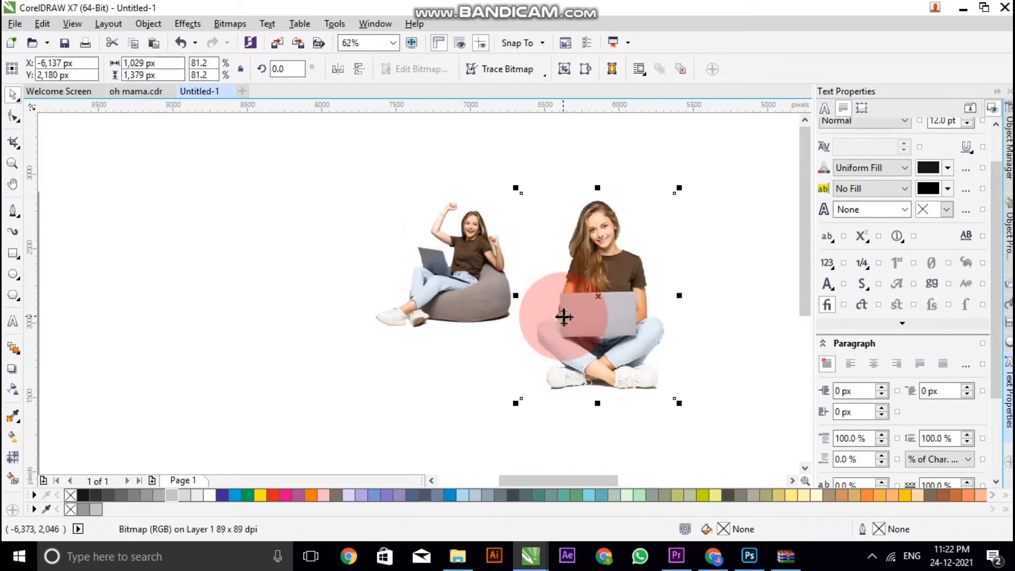
left_click(592, 312)
scroll(585, 310, "down", 2)
left_click(444, 249)
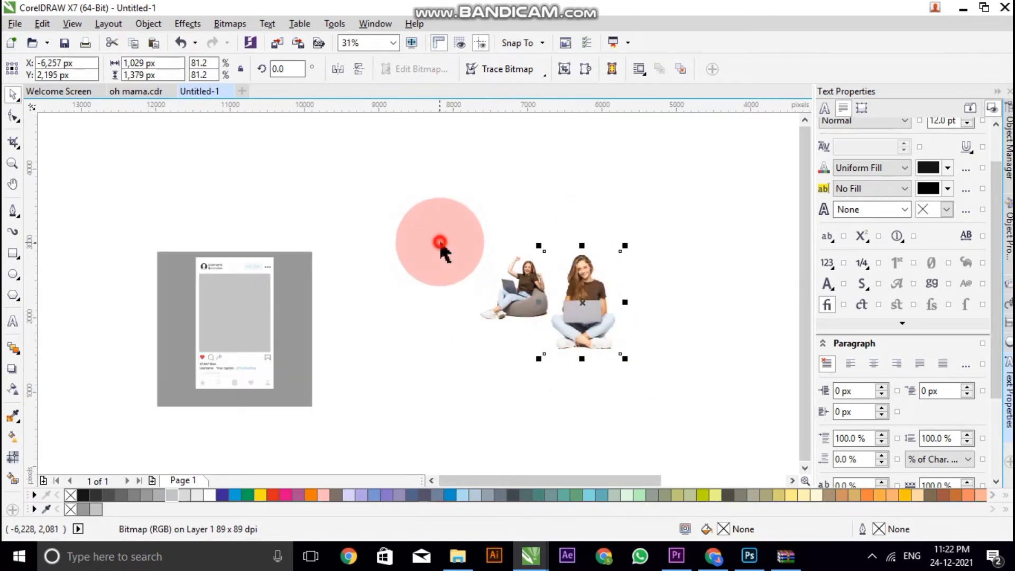
Place the picture of the woman on the beanbag over the Instagram frame's grey photo area, centred at about X -11,003 px, Y 2,060 px
scroll(222, 292, "up", 2)
scroll(218, 294, "down", 2)
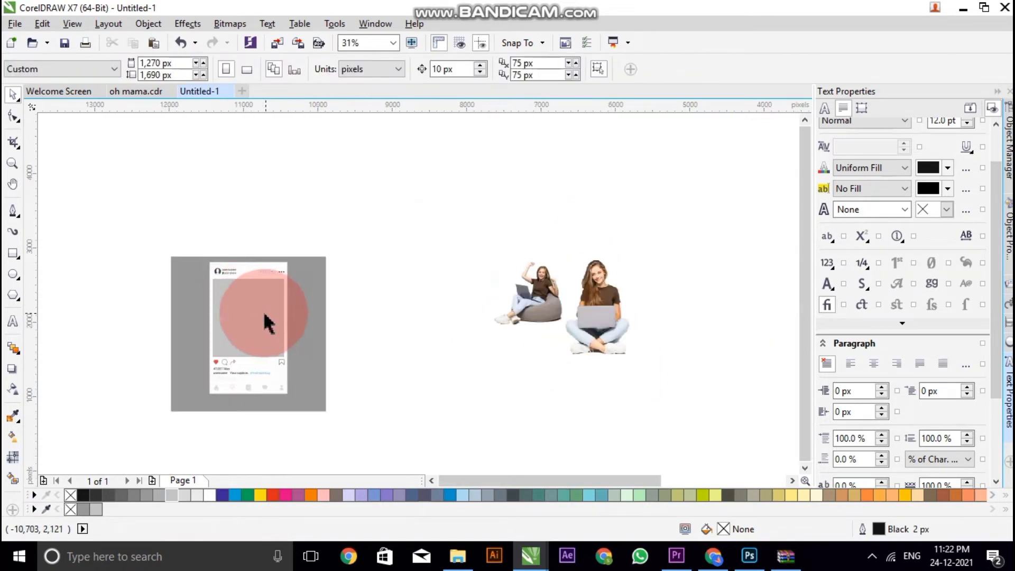
scroll(259, 312, "up", 2)
scroll(584, 335, "down", 2)
left_click_drag(687, 296, 412, 331)
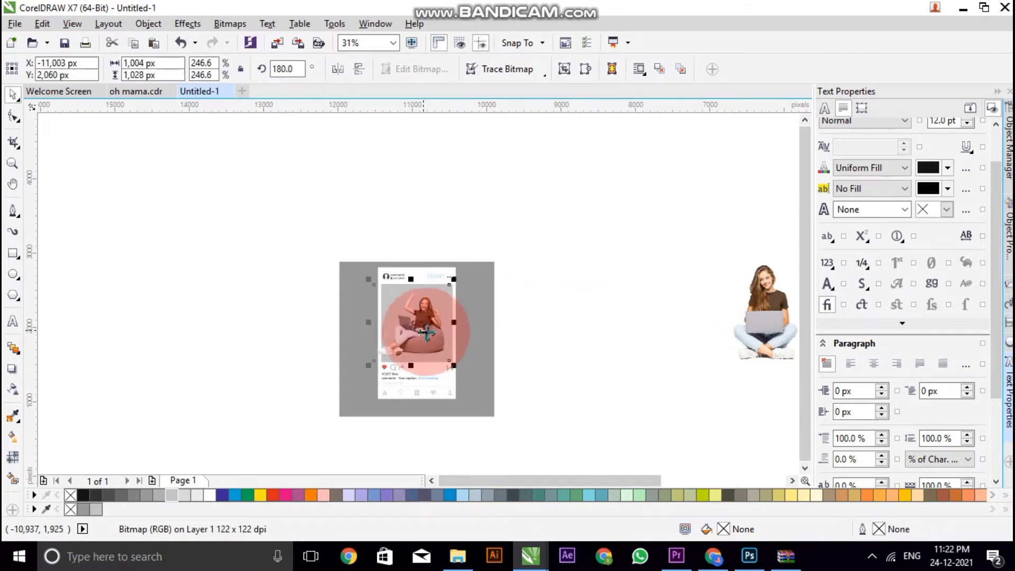
Adjust the beanbag picture so the front shoe crosses the photo area's left edge, centred at about X -10,979 px, Y 2,164 px
scroll(412, 331, "up", 4)
scroll(431, 337, "down", 2)
scroll(415, 339, "up", 2)
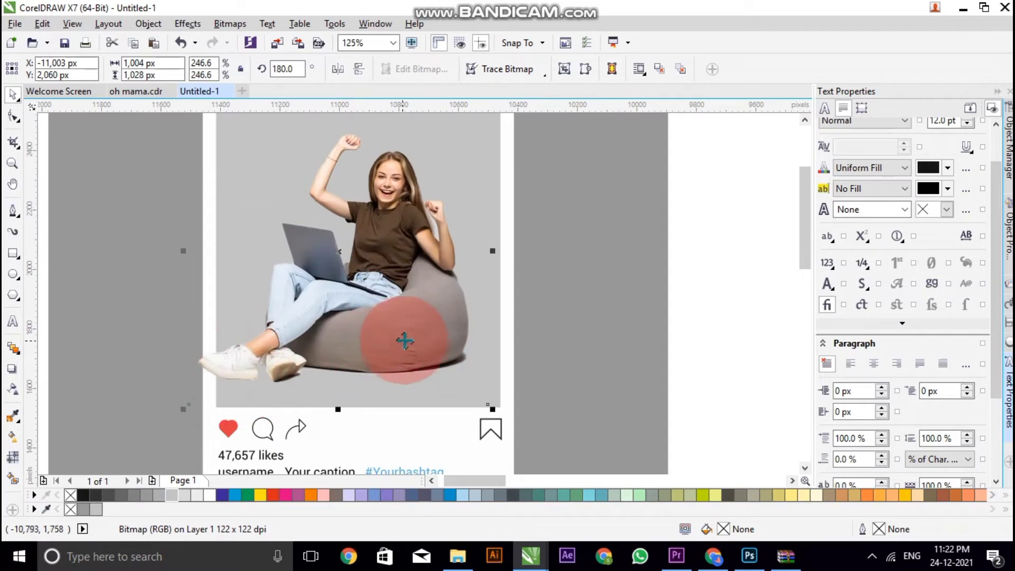
left_click_drag(403, 340, 444, 348)
mouse_move(446, 348)
left_mouse_down()
mouse_move(420, 363)
mouse_move(442, 340)
left_mouse_up()
scroll(408, 401, "down", 2)
scroll(361, 379, "up", 2)
scroll(362, 370, "up", 2)
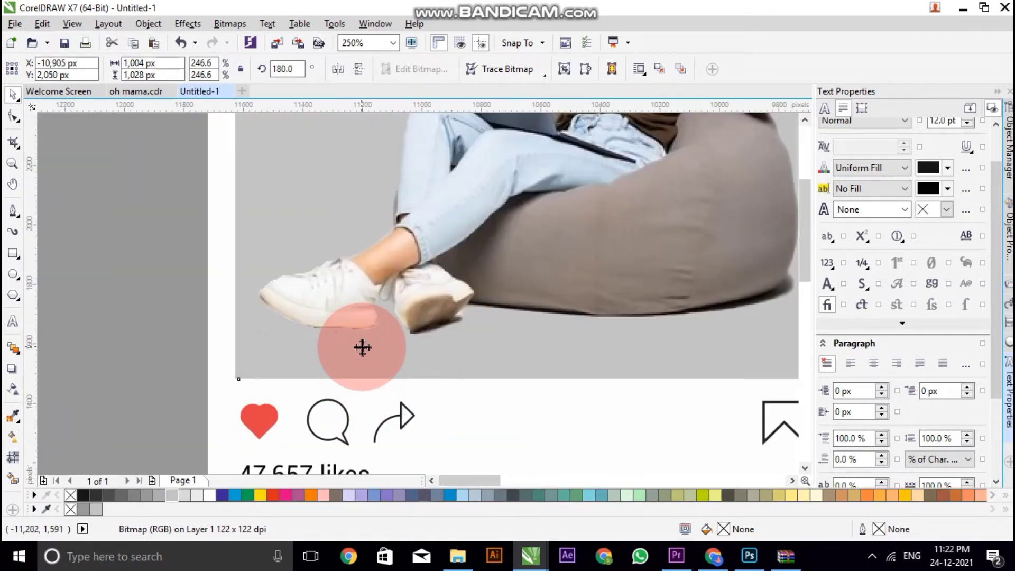
scroll(446, 335, "down", 2)
left_click_drag(501, 297, 486, 268)
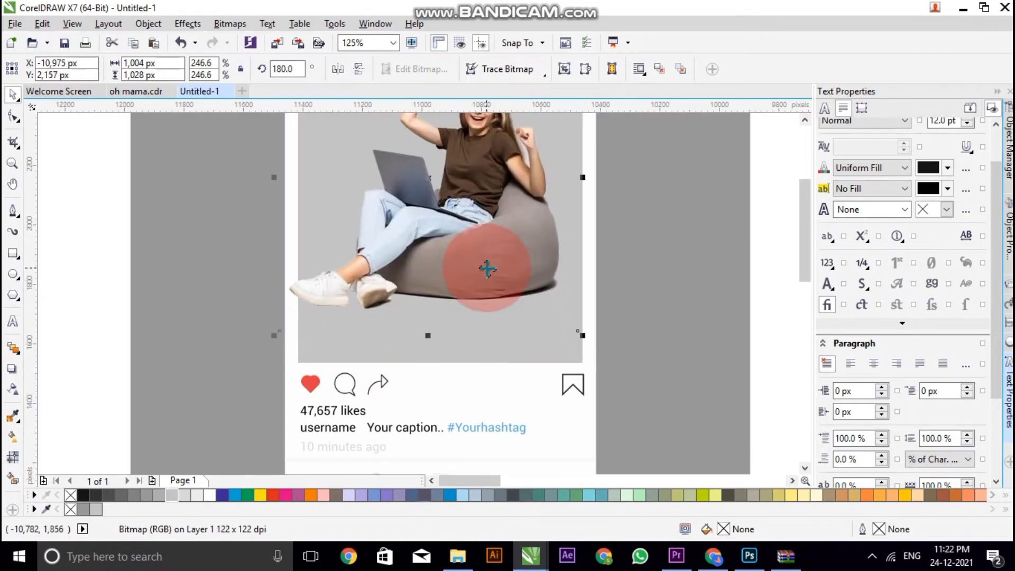
scroll(318, 290, "up", 4)
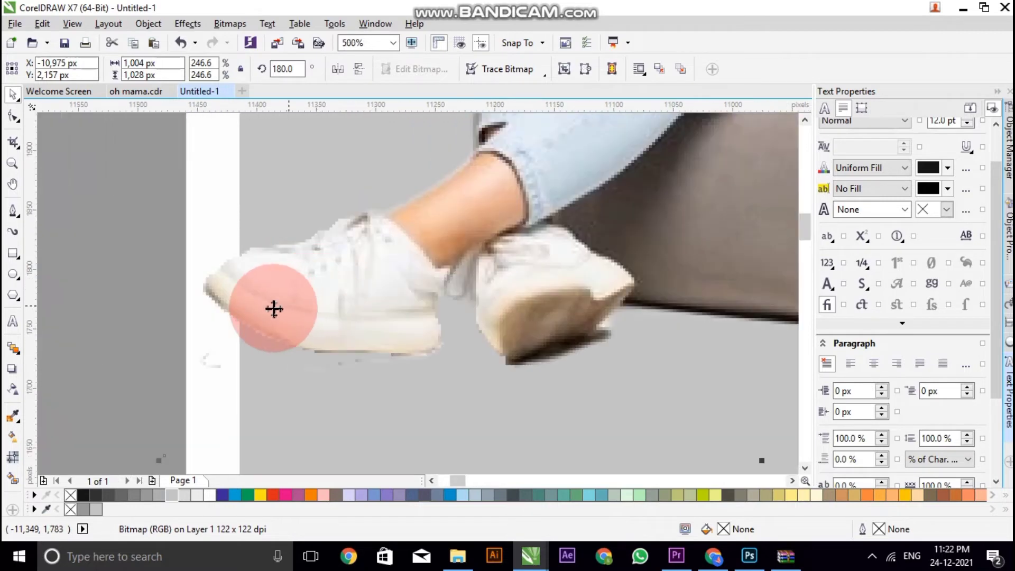
scroll(312, 315, "down", 4)
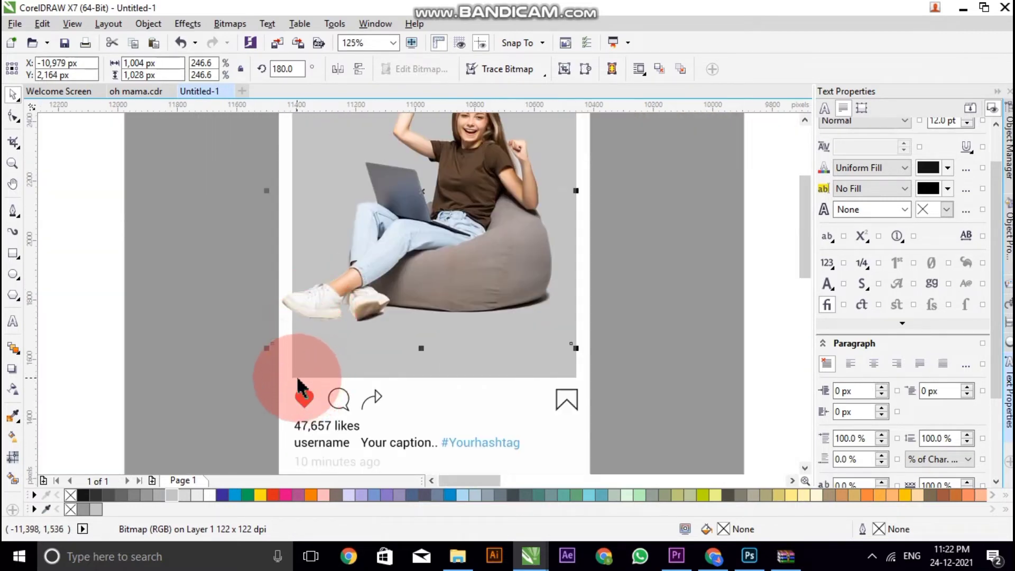
Examine the beanbag woman's placement in the frame, especially where the front shoe overlaps the photo area's left edge
scroll(407, 289, "down", 2)
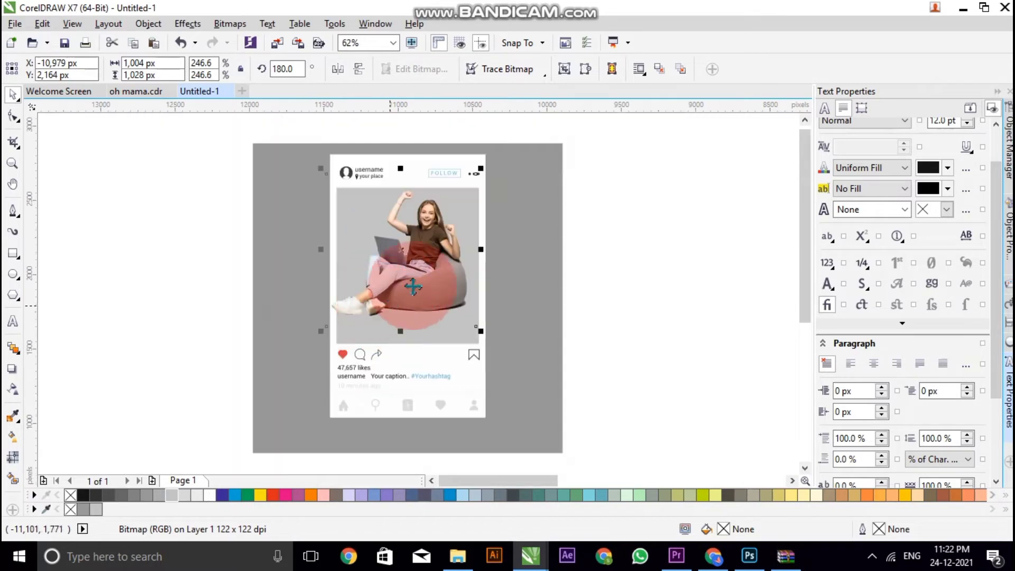
scroll(461, 233, "up", 2)
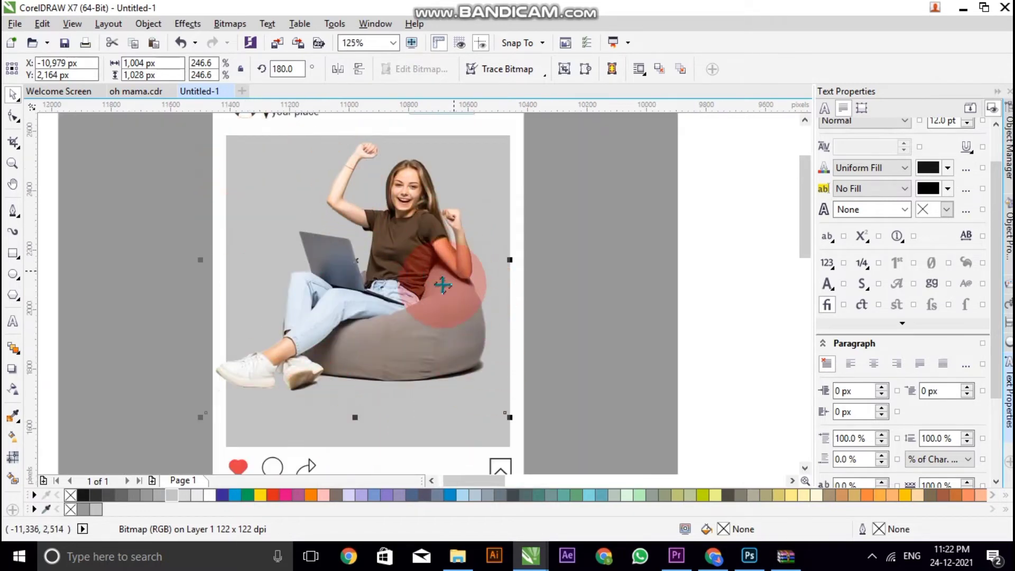
left_click(701, 303)
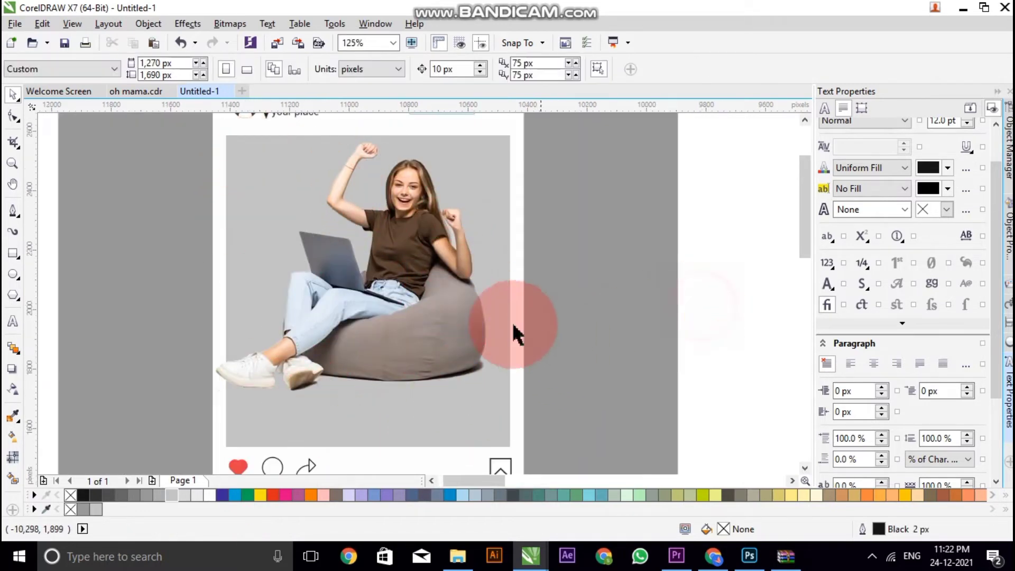
left_click(429, 317)
scroll(248, 389, "up", 2)
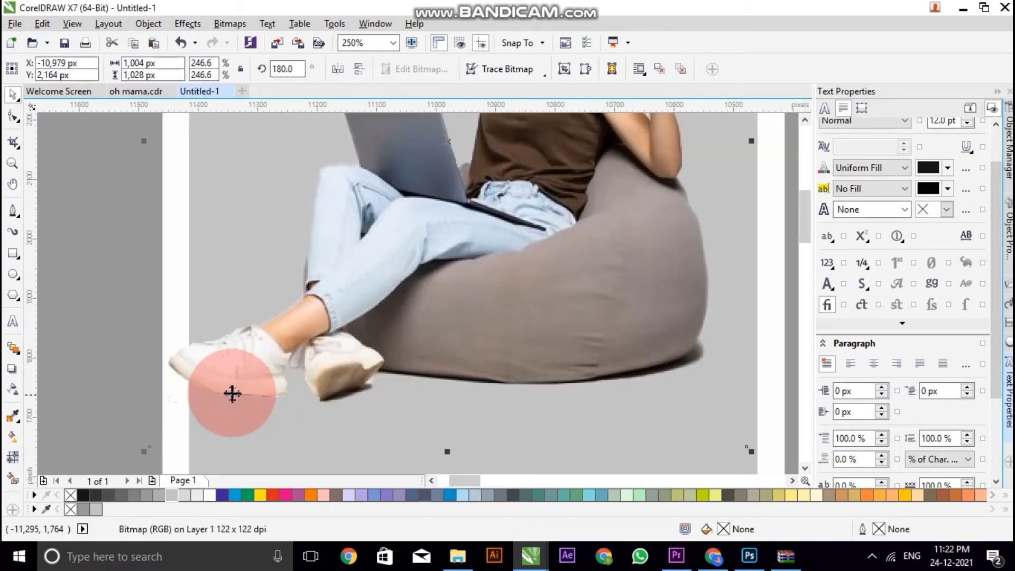
mouse_move(233, 393)
left_mouse_down()
mouse_move(193, 340)
mouse_move(201, 390)
mouse_move(229, 406)
left_mouse_up()
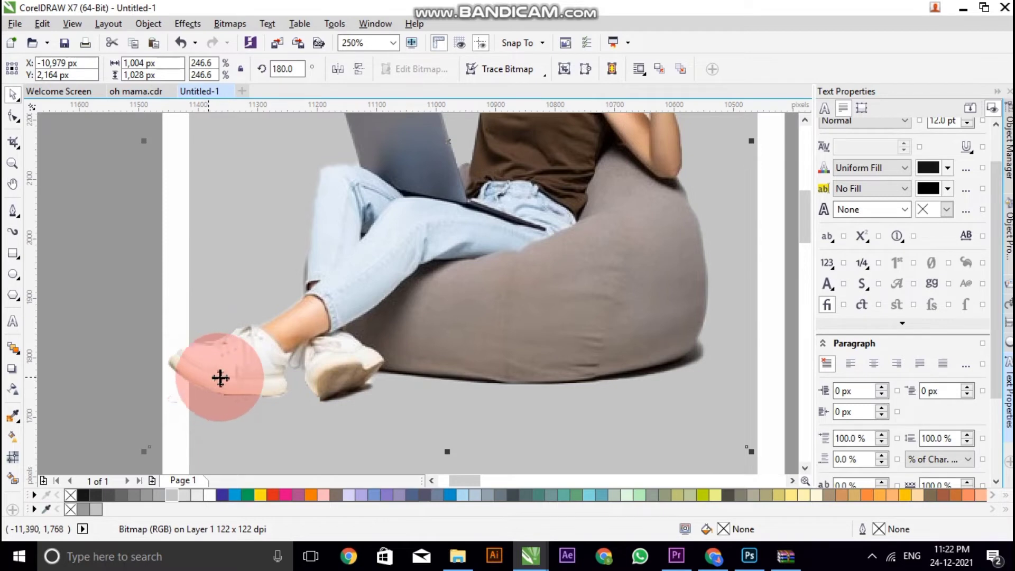
scroll(264, 366, "down", 2)
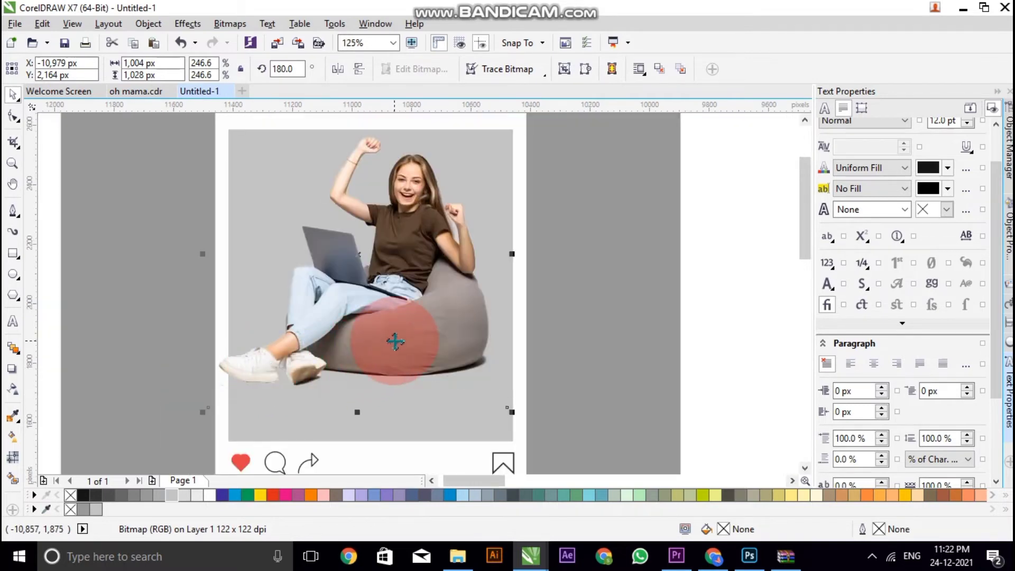
Nudge the beanbag picture up to Y 2,294 px so the raised hand and head extend above the grey photo area
key("Up")
key("Up")
key("Up")
key("Up")
key("Up")
key("Up")
key("Up")
key("Up")
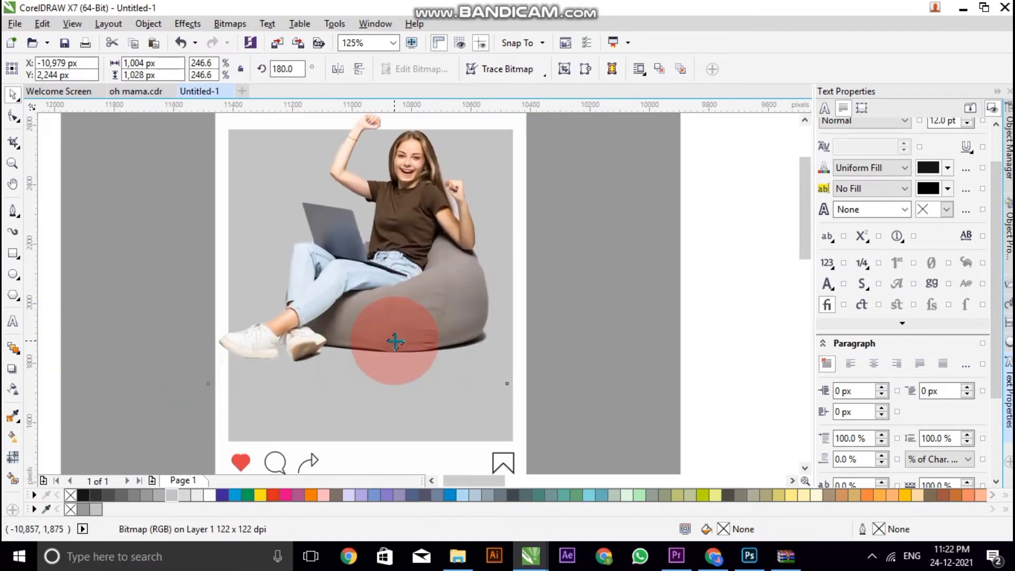
key("Up")
key("Up")
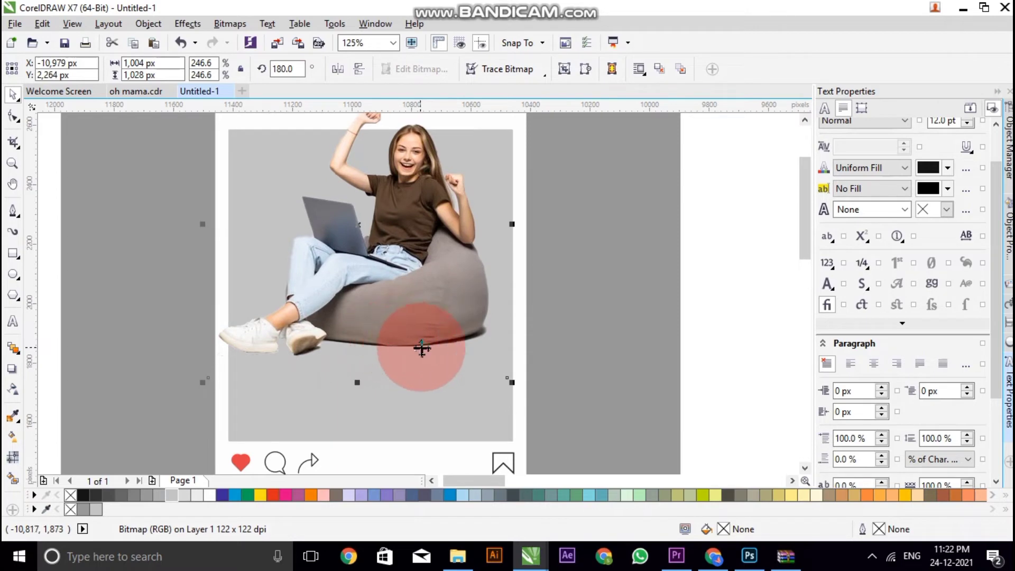
scroll(421, 347, "down", 1)
scroll(418, 317, "up", 2)
scroll(416, 293, "down", 1)
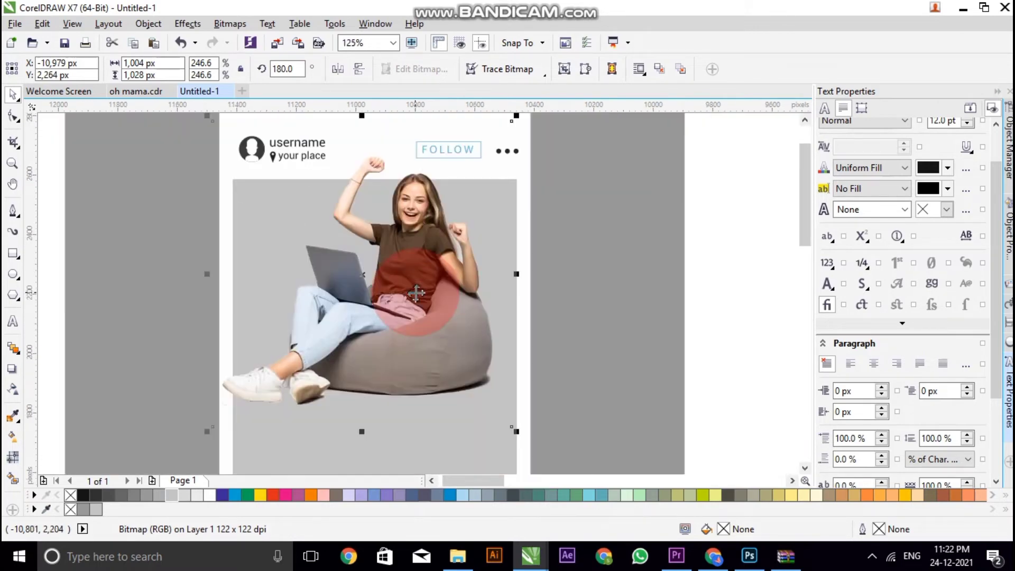
key("Up")
key("Up")
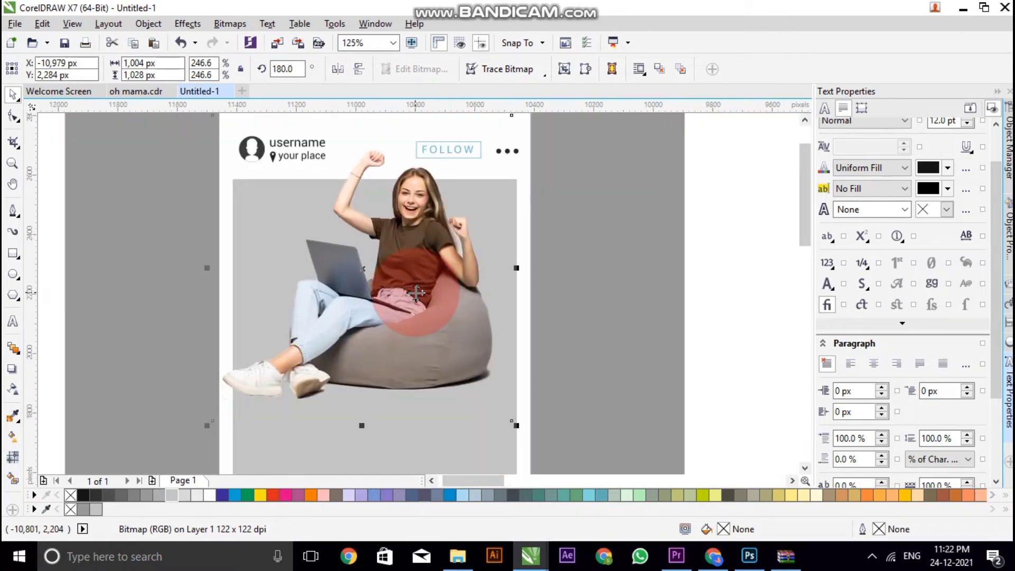
key("Up")
key("Down")
key("Up")
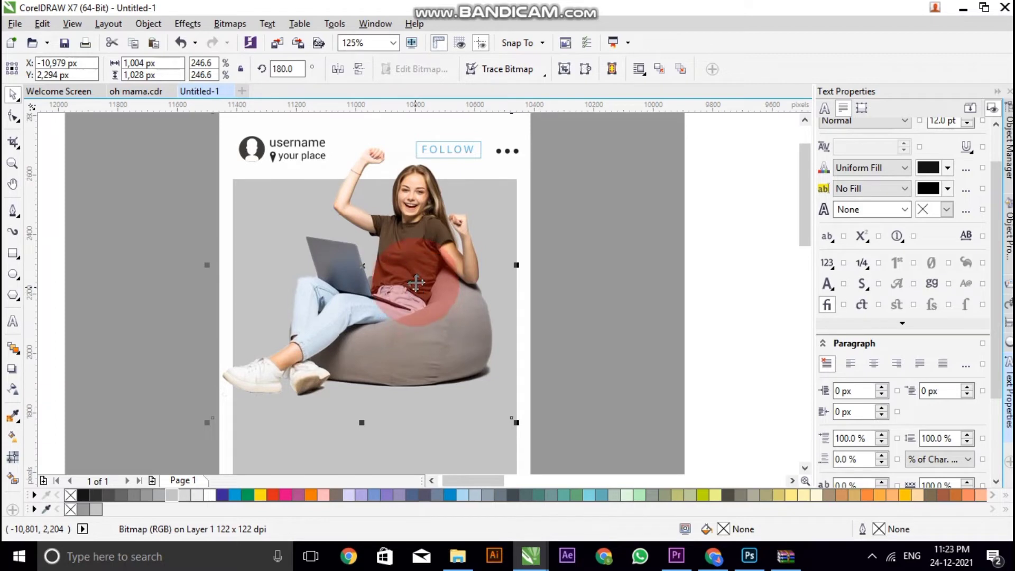
Place the cross-legged woman's picture over the Instagram frame and shrink it to about 583 × 781 px
mouse_move(365, 262)
left_mouse_down()
mouse_move(459, 267)
mouse_move(422, 277)
left_mouse_up()
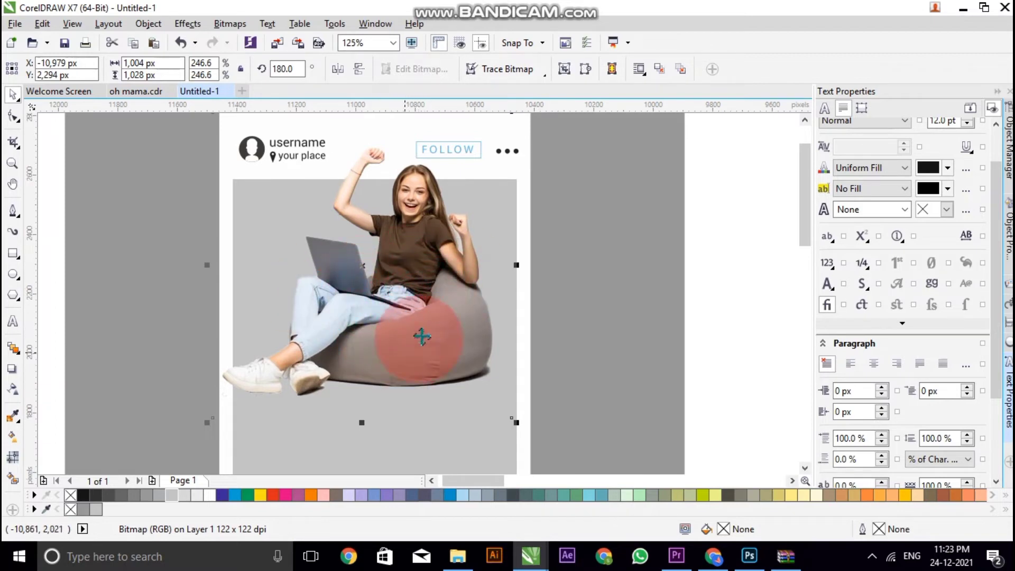
scroll(411, 306, "down", 2)
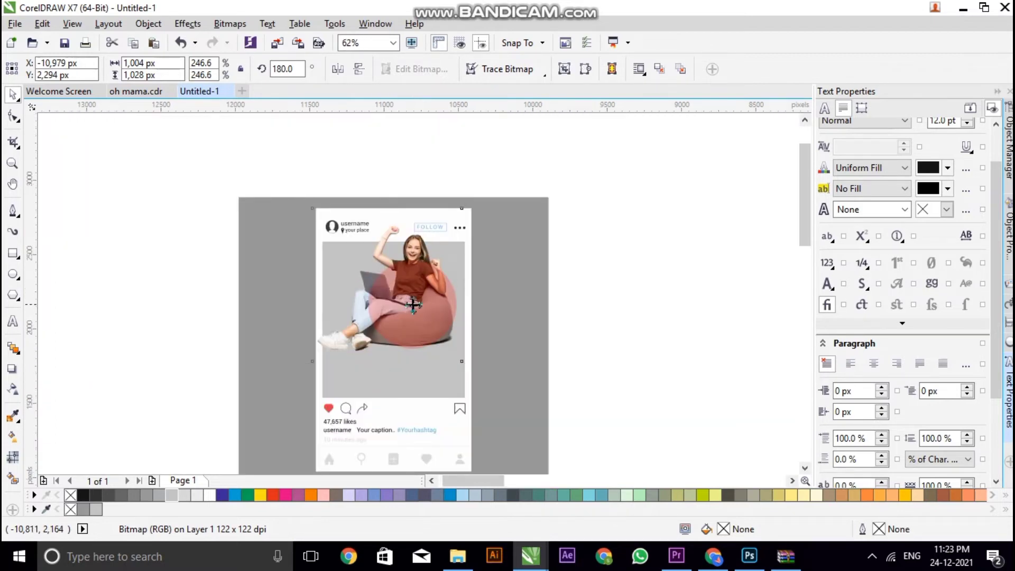
scroll(413, 305, "up", 2)
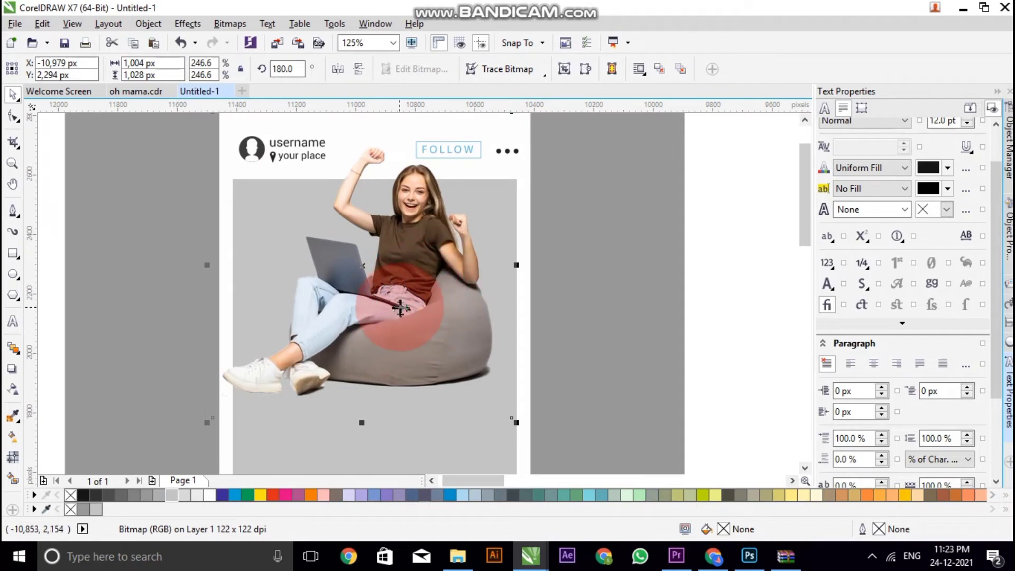
scroll(402, 285, "down", 2)
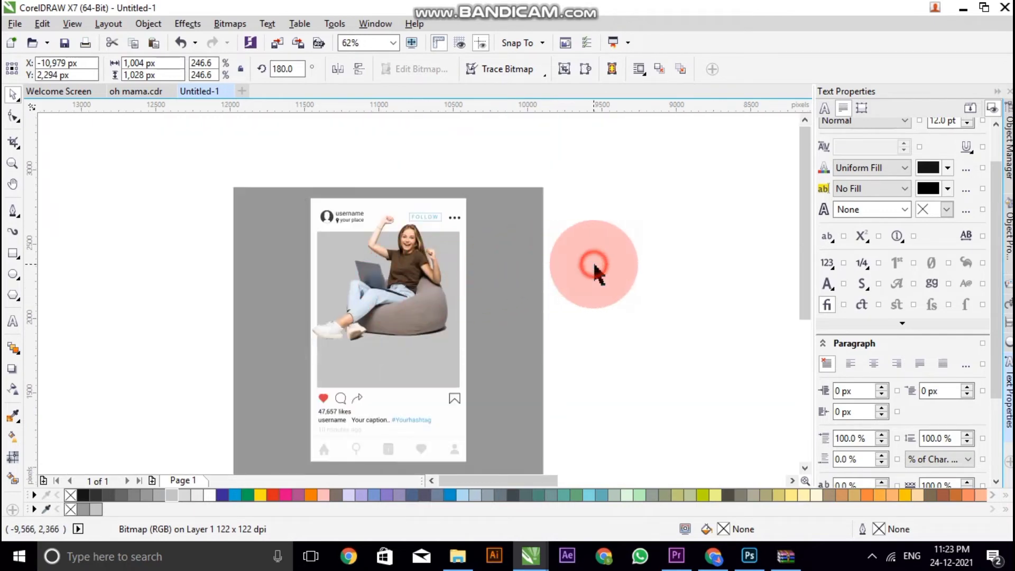
left_click(593, 262)
scroll(475, 256, "down", 2)
left_click_drag(757, 301, 435, 287)
scroll(435, 287, "up", 2)
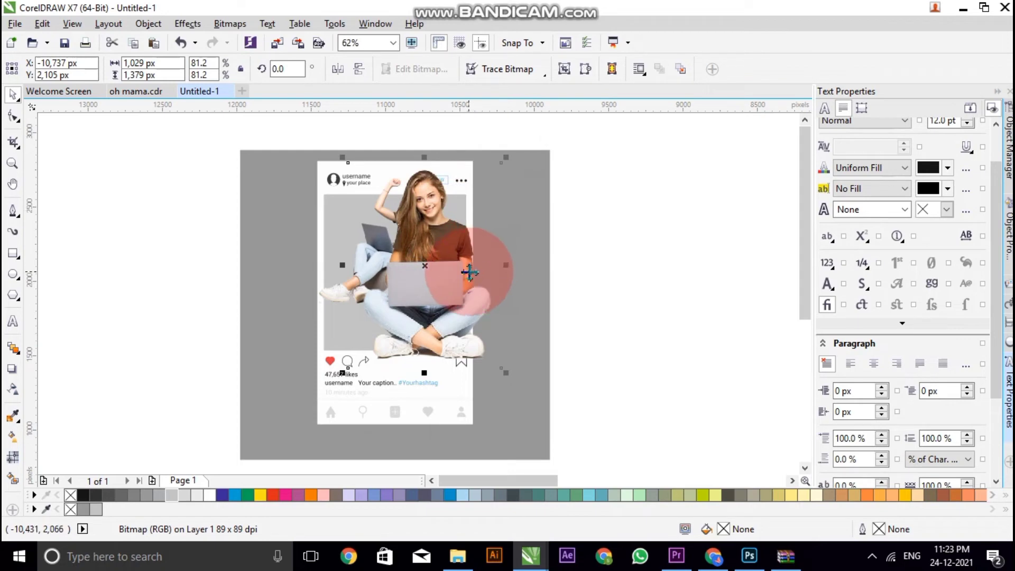
left_click_drag(507, 158, 458, 249)
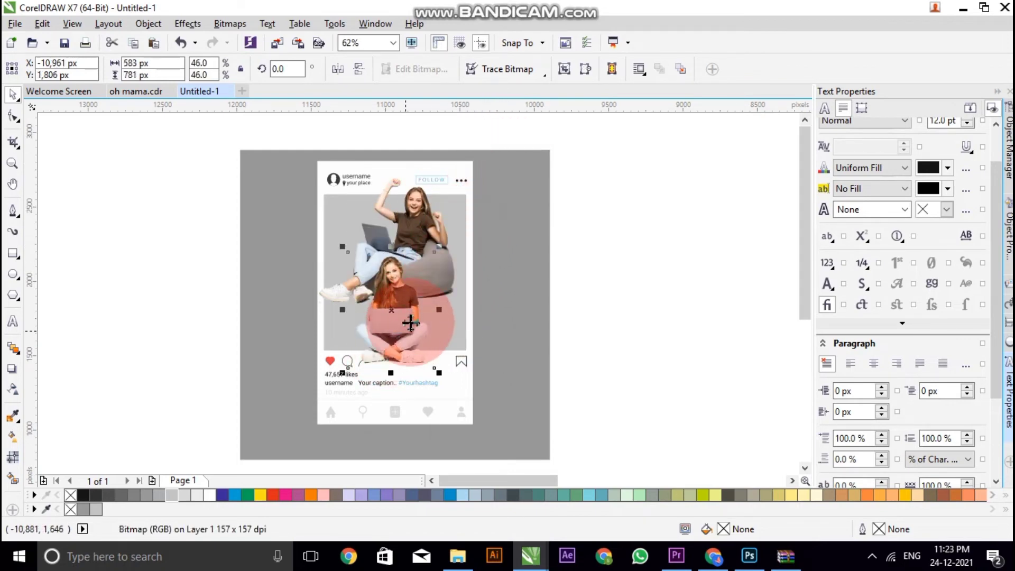
Position the cross-legged woman in front of the beanbag, inside the grey photo area, centred at about X -10,848 px, Y 1,925 px
scroll(417, 328, "up", 2)
mouse_move(398, 334)
left_mouse_down()
mouse_move(435, 298)
mouse_move(399, 317)
mouse_move(398, 245)
mouse_move(370, 254)
mouse_move(347, 353)
mouse_move(387, 351)
left_mouse_up()
scroll(421, 343, "down", 2)
scroll(439, 324, "up", 2)
scroll(399, 317, "down", 2)
scroll(314, 328, "up", 2)
scroll(453, 350, "down", 2)
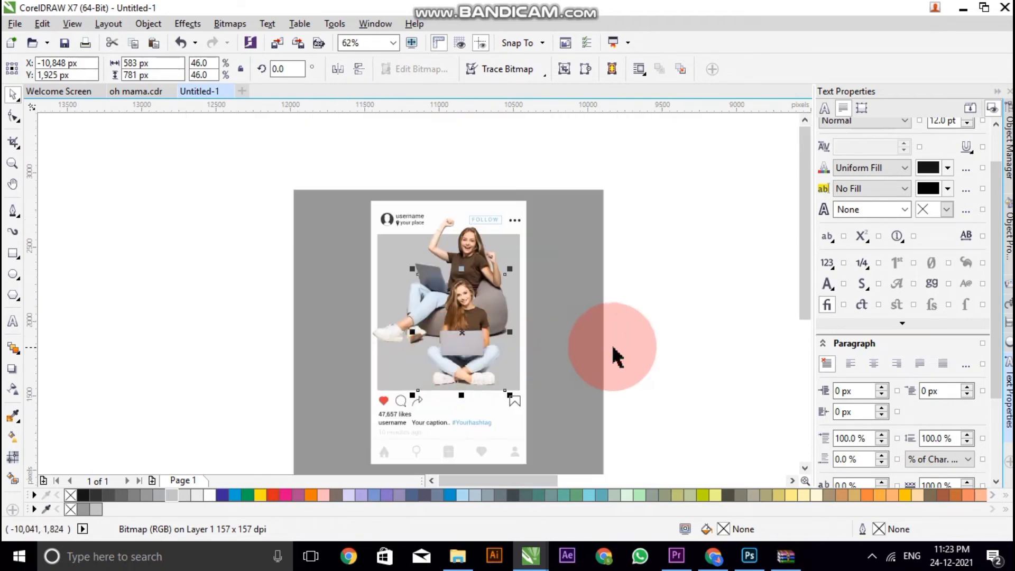
left_click(610, 357)
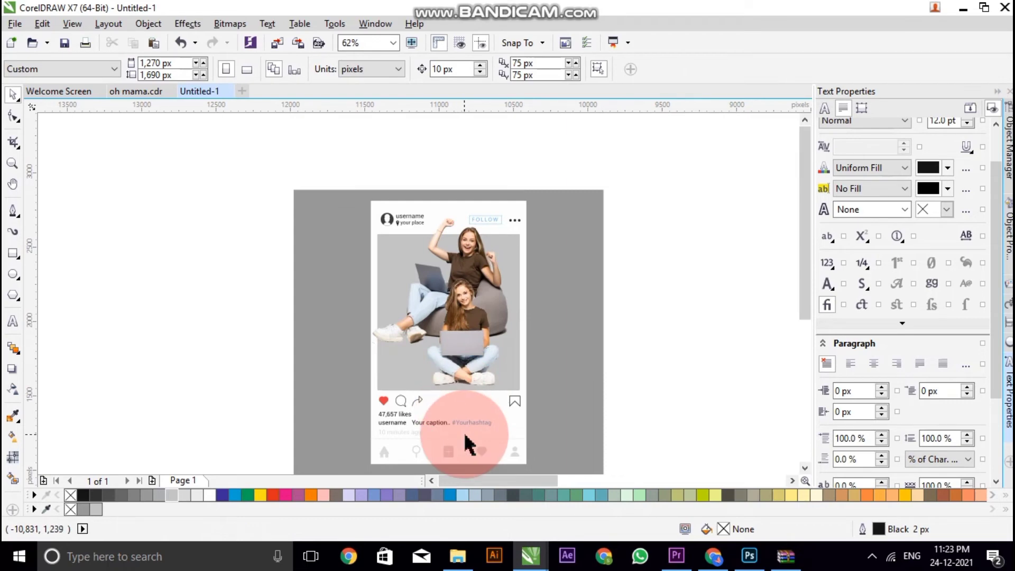
Lower the cross-legged woman so her shoes overlap the frame's icon row, centred at about X -10,831 px, Y 1,786 px
scroll(470, 421, "up", 2)
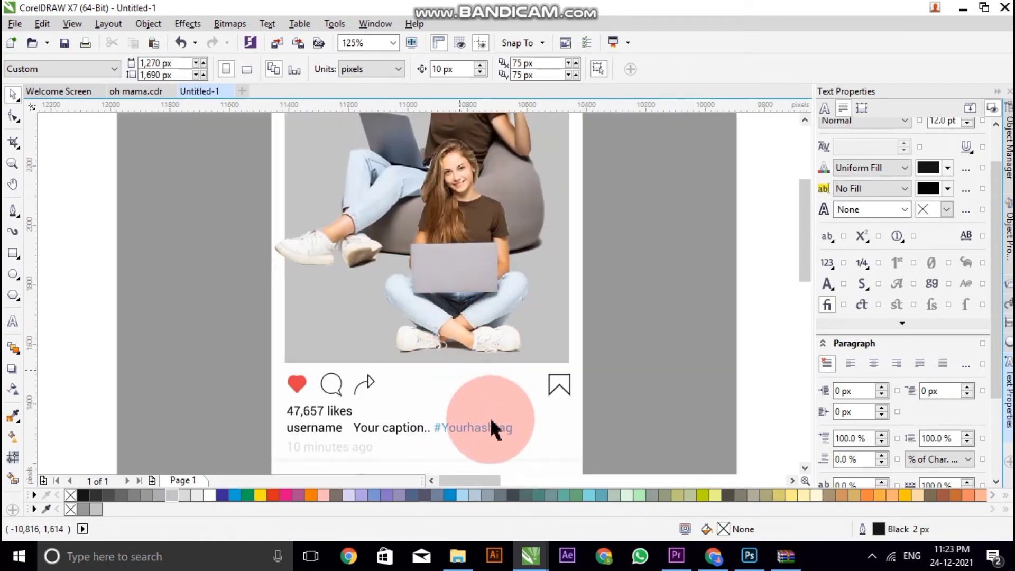
scroll(456, 342, "down", 2)
scroll(461, 340, "up", 2)
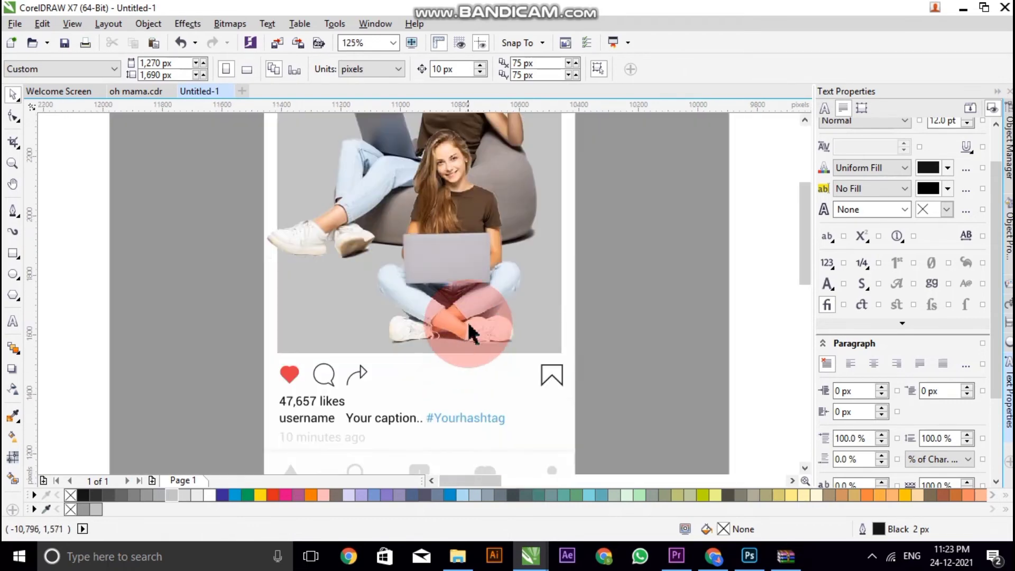
left_click(468, 323)
left_click_drag(463, 314, 468, 348)
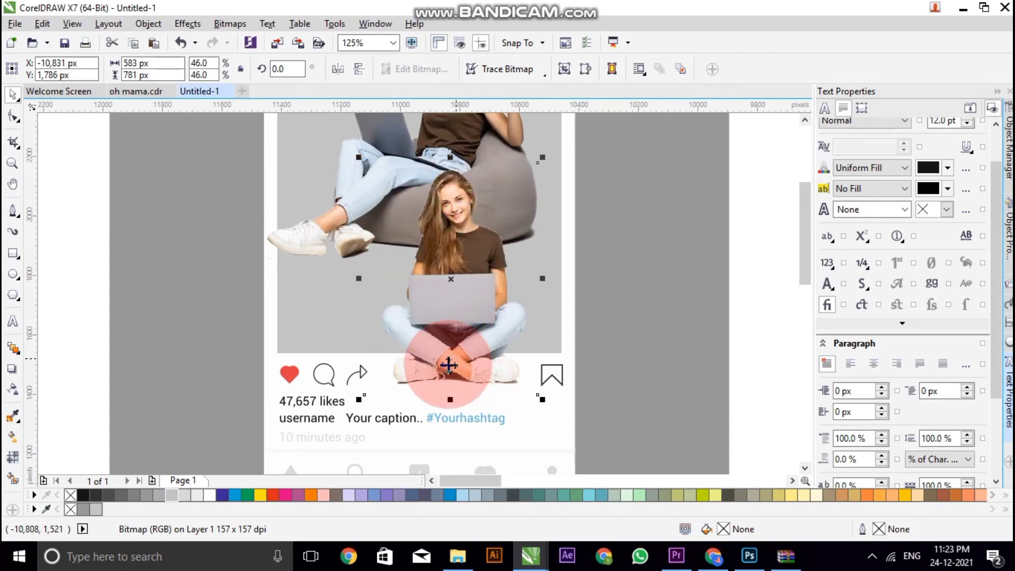
scroll(403, 375, "down", 2)
left_click(600, 340)
left_click(375, 315)
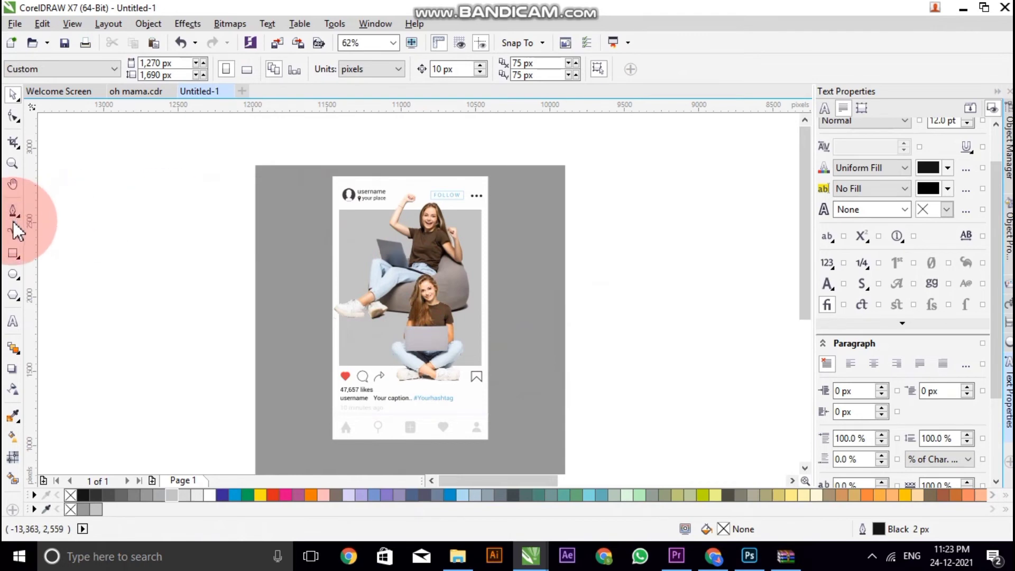
Delete the stray rectangle lying off the page to its left
key("ctrl+z")
scroll(227, 189, "down", 5)
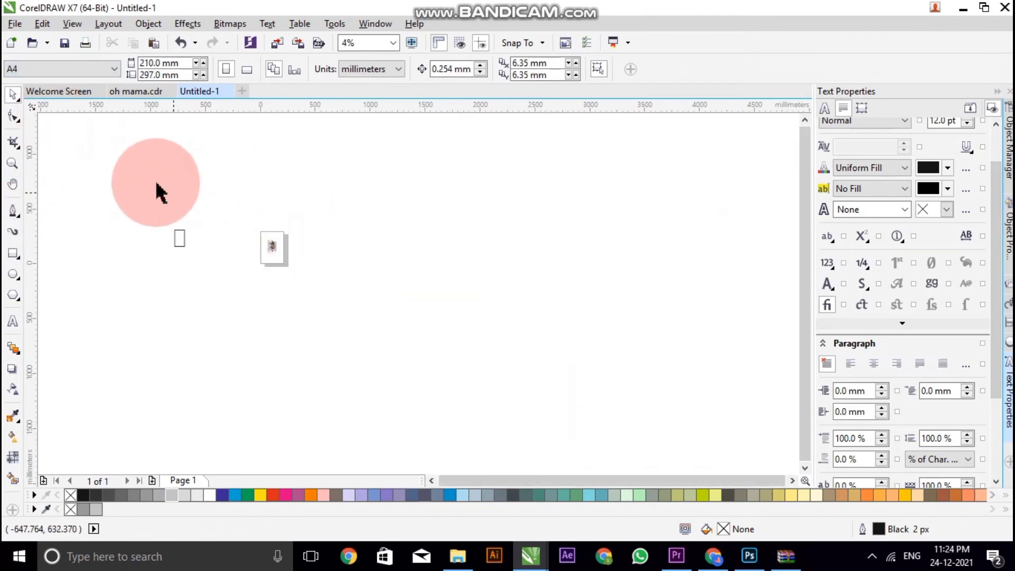
left_click_drag(160, 193, 222, 294)
key("Delete")
Create a rectangle matching the full A4 page, 210 × 297 mm, behind the Instagram frame
key("shift+F4")
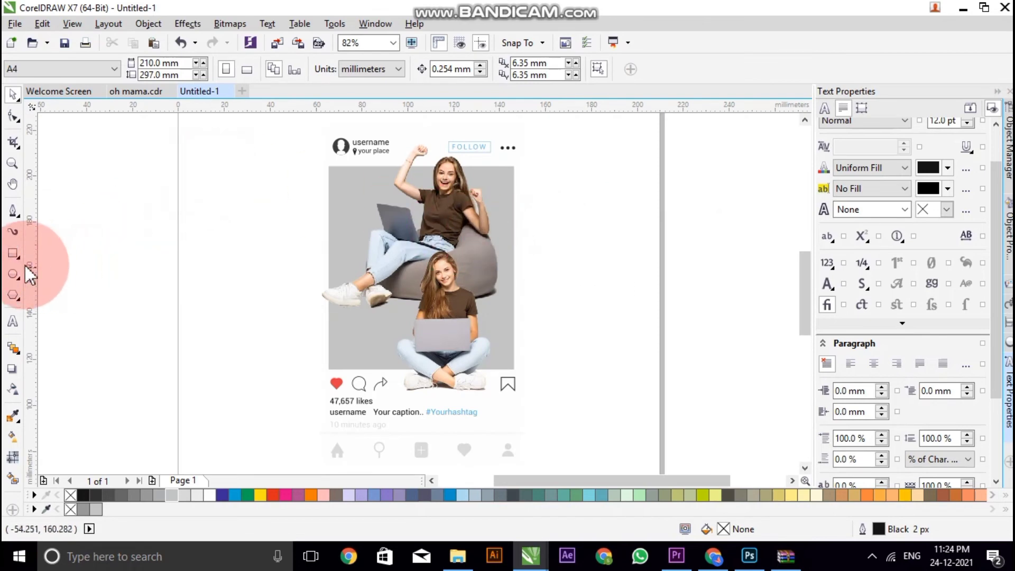
double_click(12, 252)
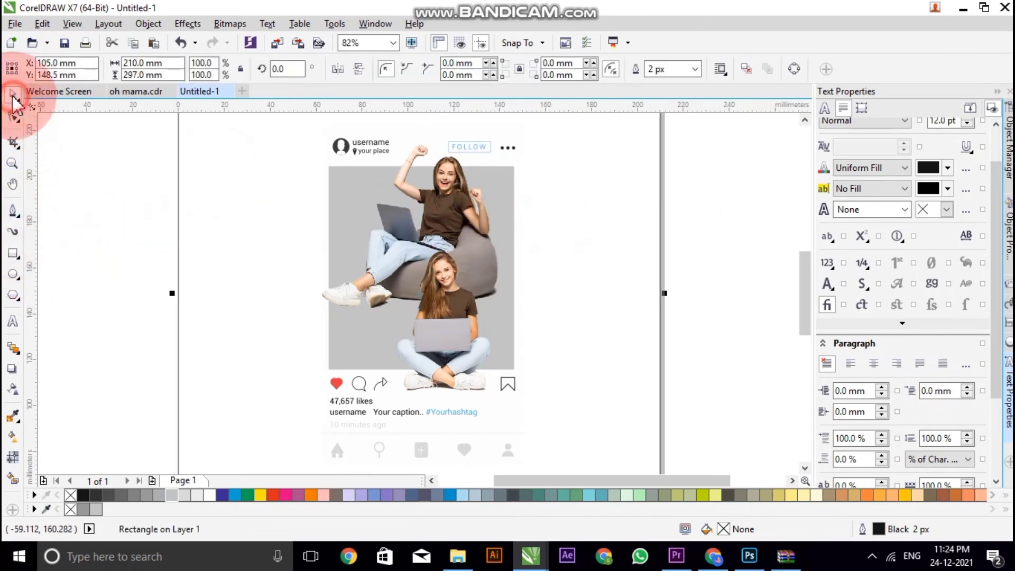
Fill the page-sized background rectangle with the solid blue C:100 M:100 Y:0 K:0
left_click(232, 495)
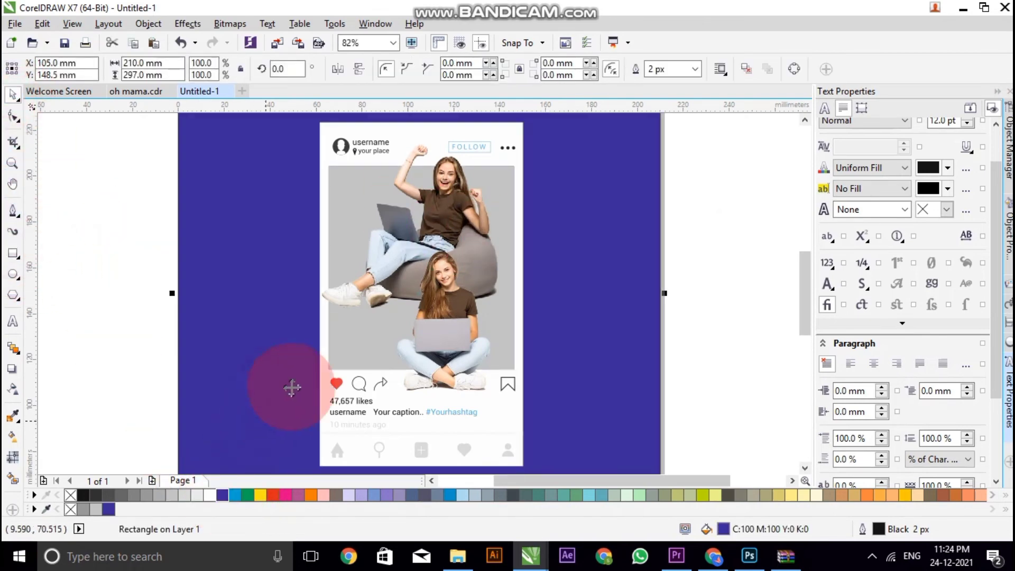
key("F3")
scroll(460, 288, "up", 1)
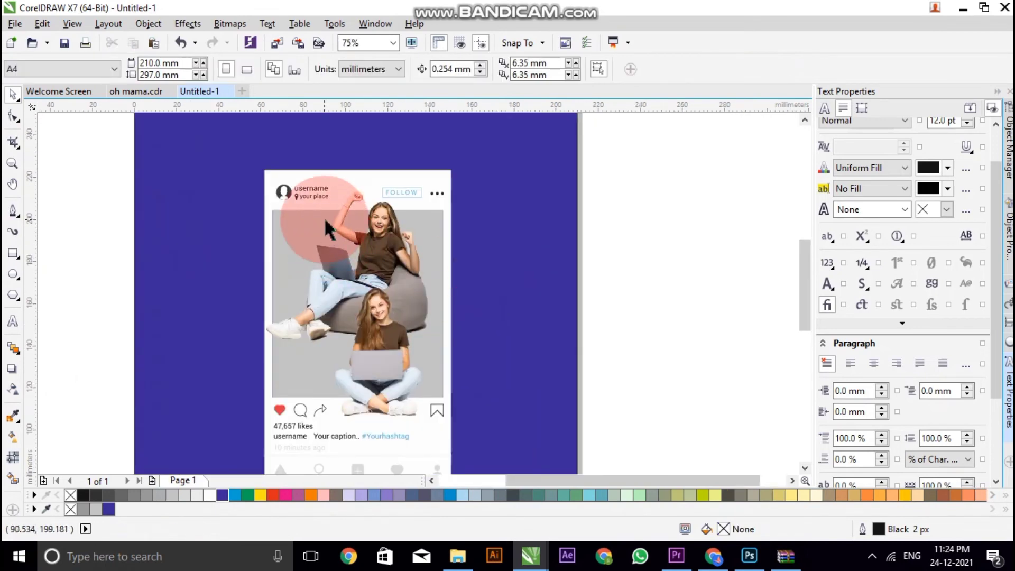
Examine the frame's header up close, including the avatar, username, place and FOLLOW button, and how the women overlap the frame
scroll(324, 217, "down", 1)
scroll(368, 255, "up", 1)
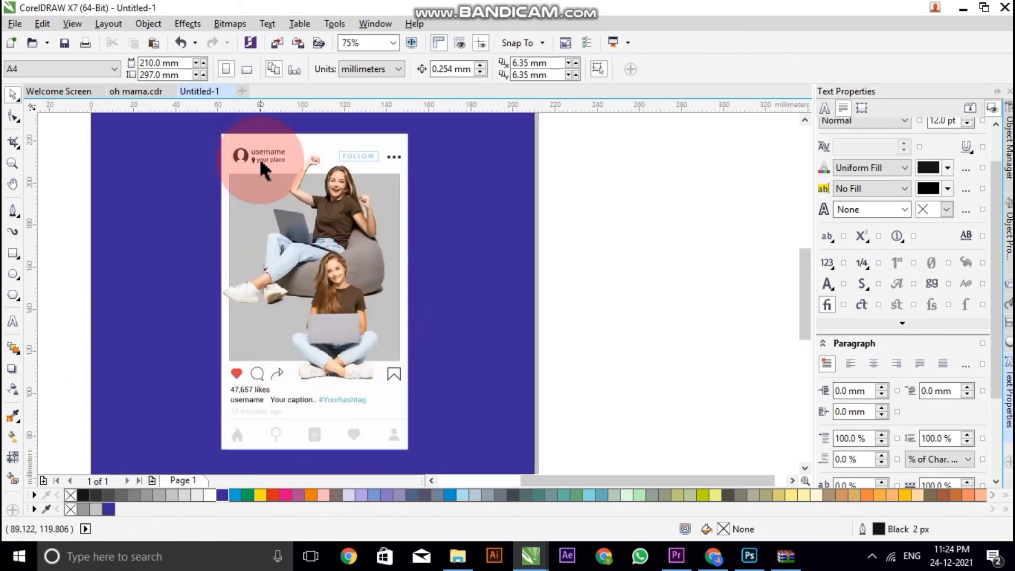
scroll(348, 317, "up", 1)
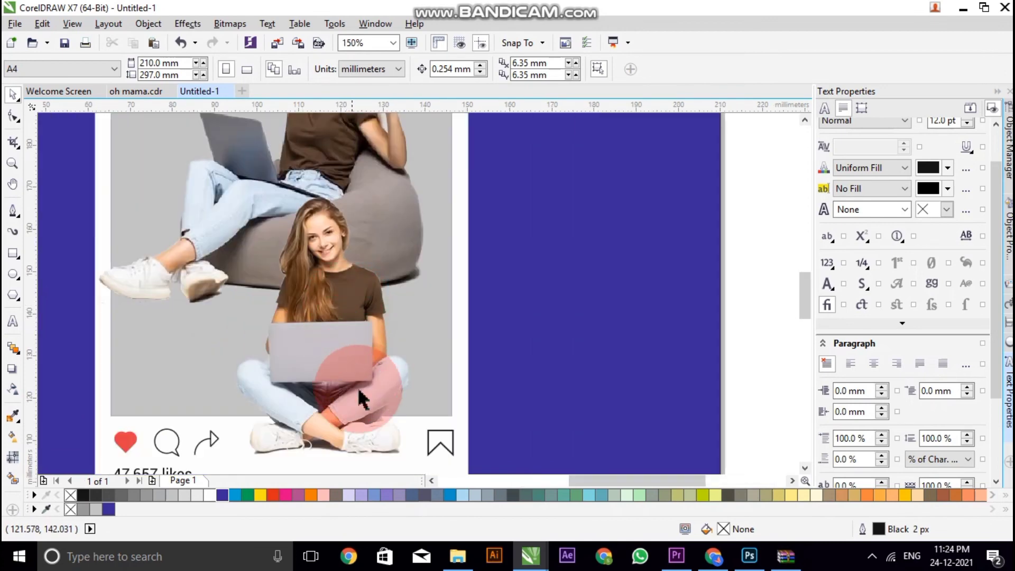
scroll(357, 397, "down", 1)
scroll(258, 204, "up", 2)
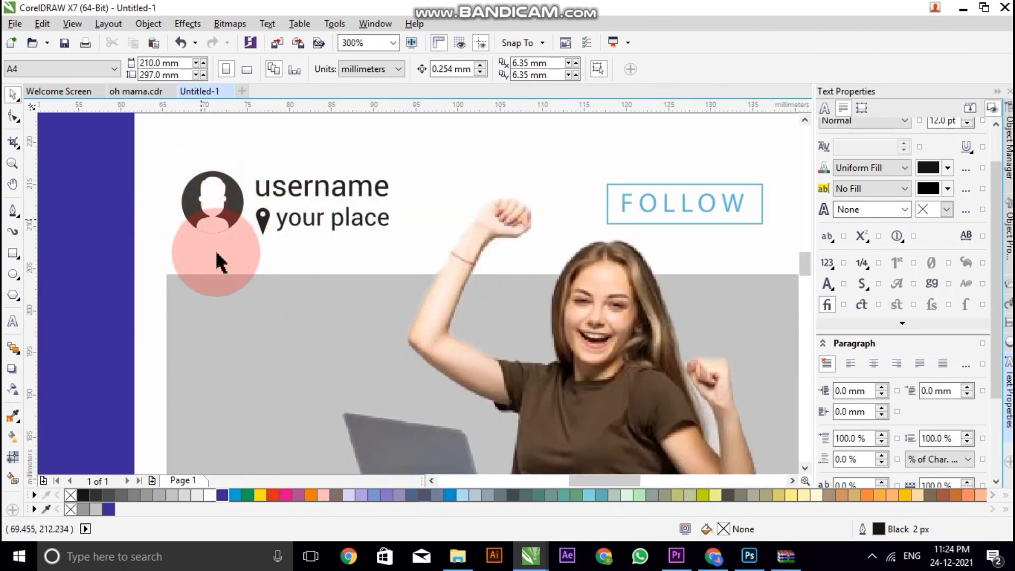
left_click_drag(191, 212, 224, 225)
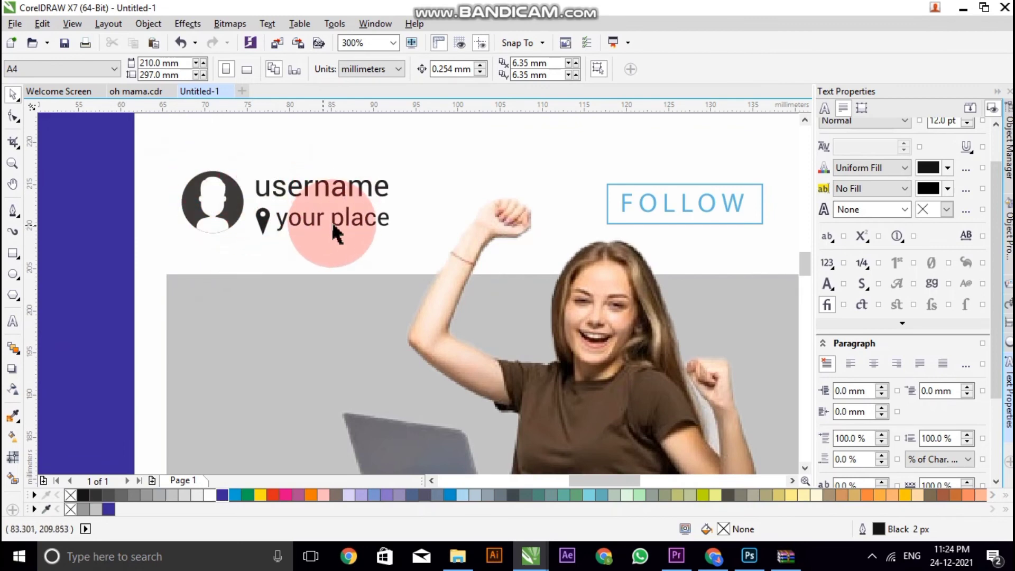
scroll(461, 209, "down", 2)
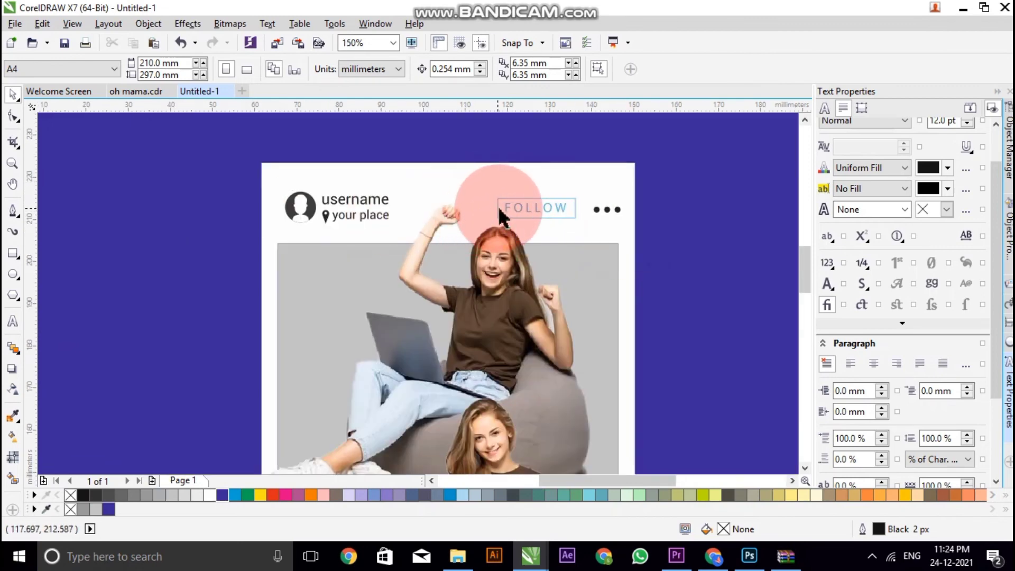
scroll(507, 203, "up", 2)
scroll(502, 188, "down", 2)
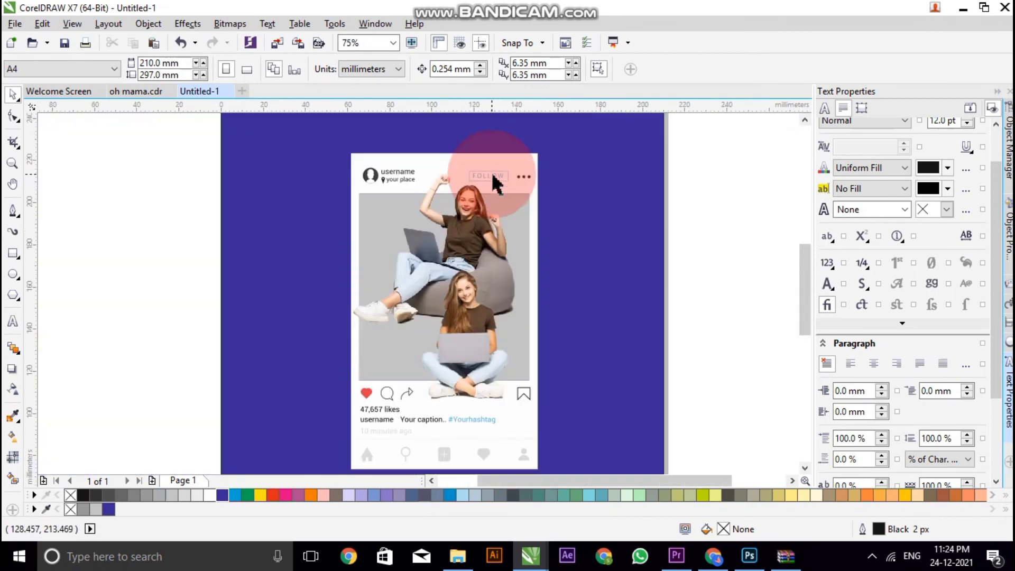
Examine the frame's likes, caption and navigation icons, and the overall composition of both women against the blue background
scroll(413, 427, "up", 1)
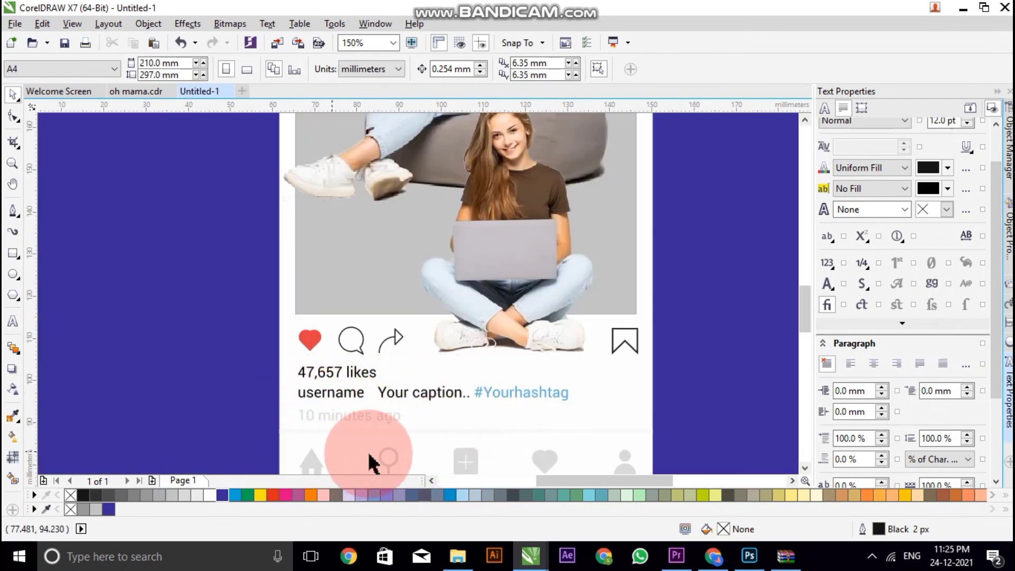
scroll(328, 341, "down", 2)
scroll(402, 211, "up", 1)
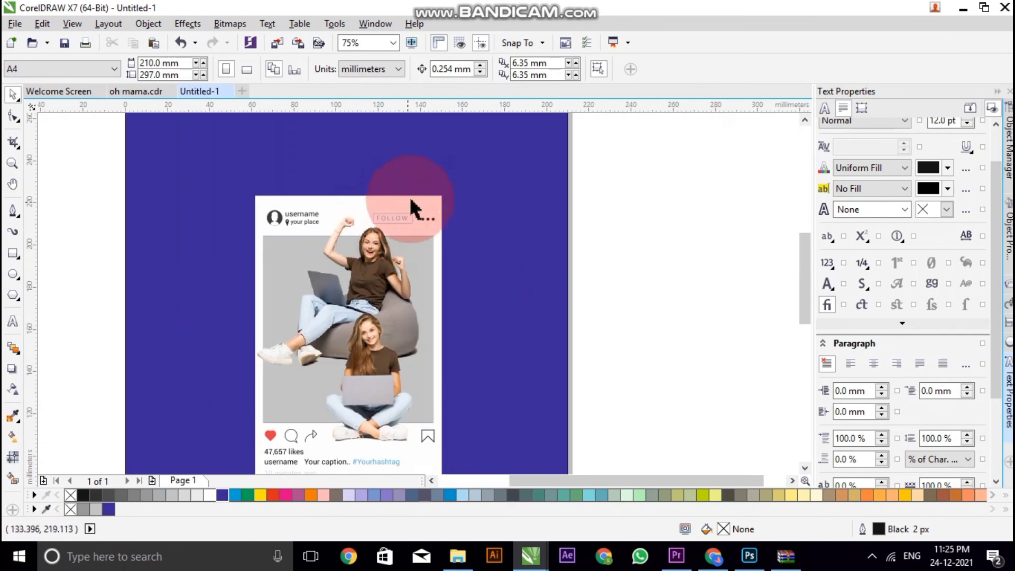
scroll(415, 212, "down", 1)
scroll(343, 228, "up", 1)
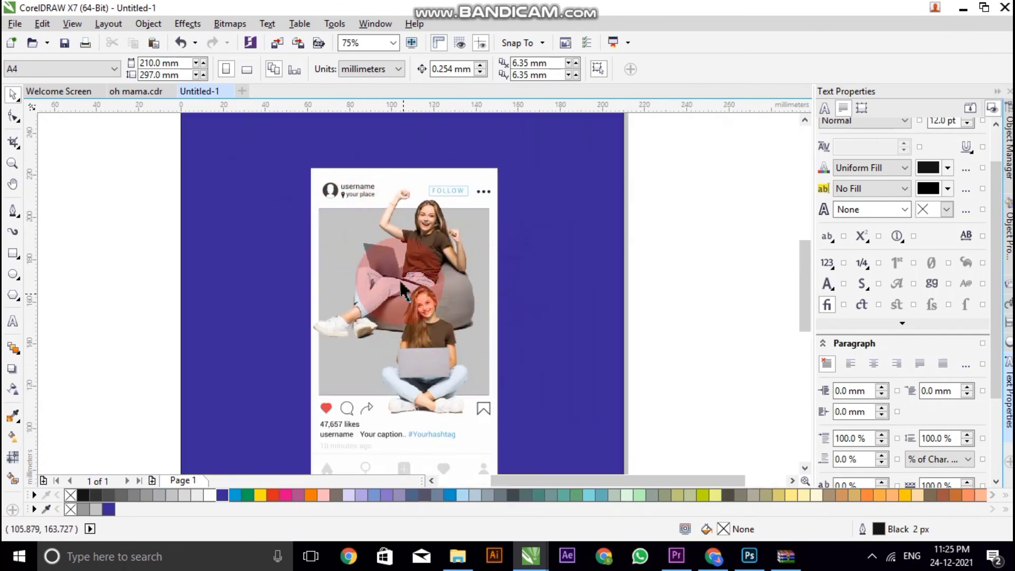
scroll(343, 228, "down", 1)
scroll(423, 296, "up", 1)
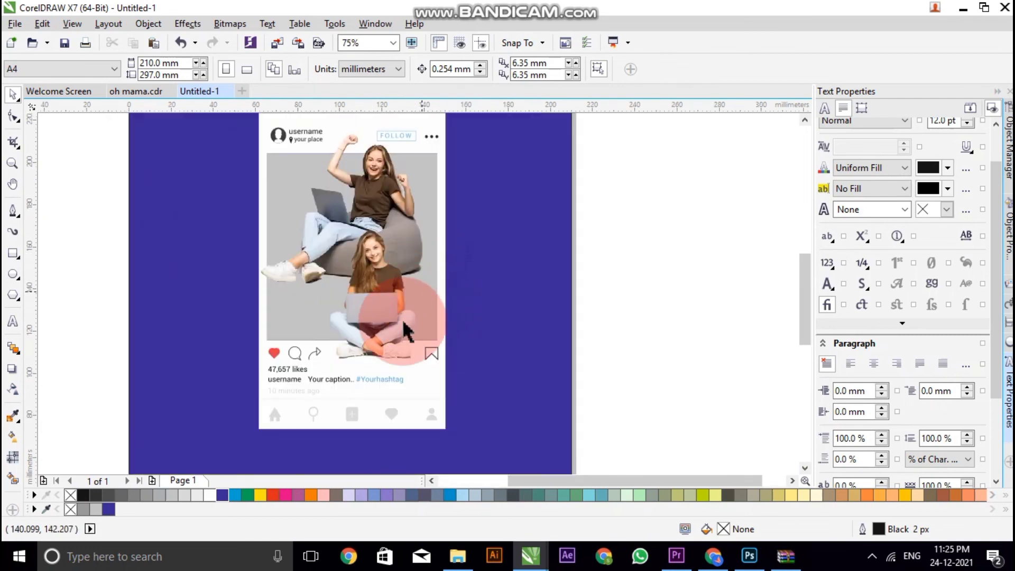
scroll(403, 327, "down", 1)
scroll(388, 256, "up", 1)
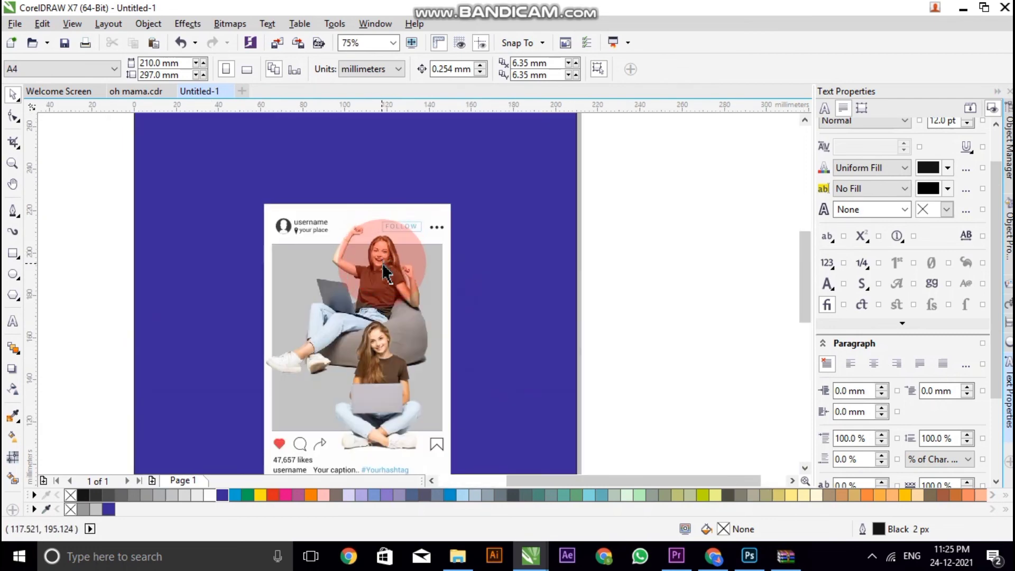
scroll(370, 412, "down", 1)
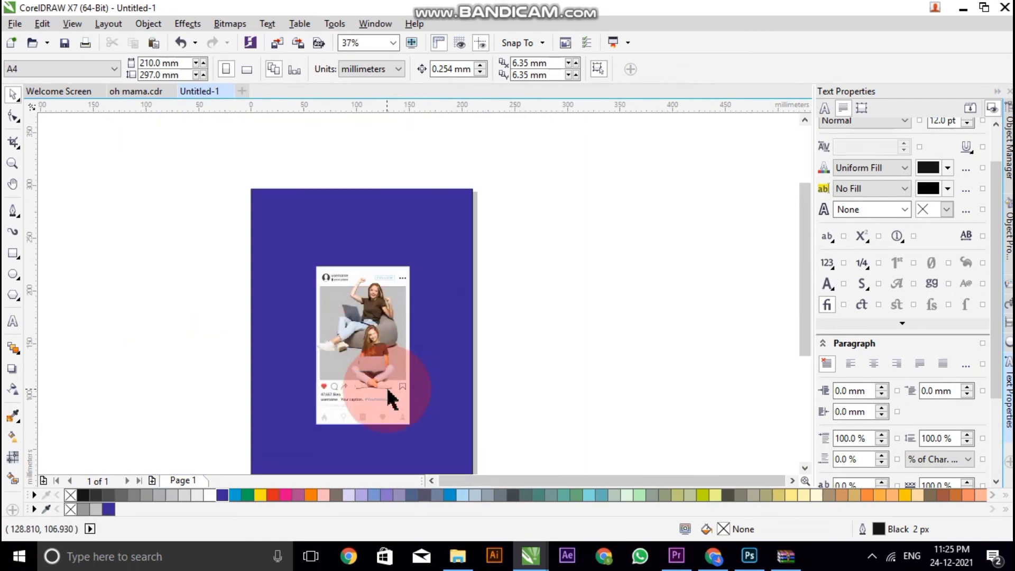
scroll(391, 399, "up", 1)
Preview the pop-out Instagram design full screen and return to the editing view
key("F9")
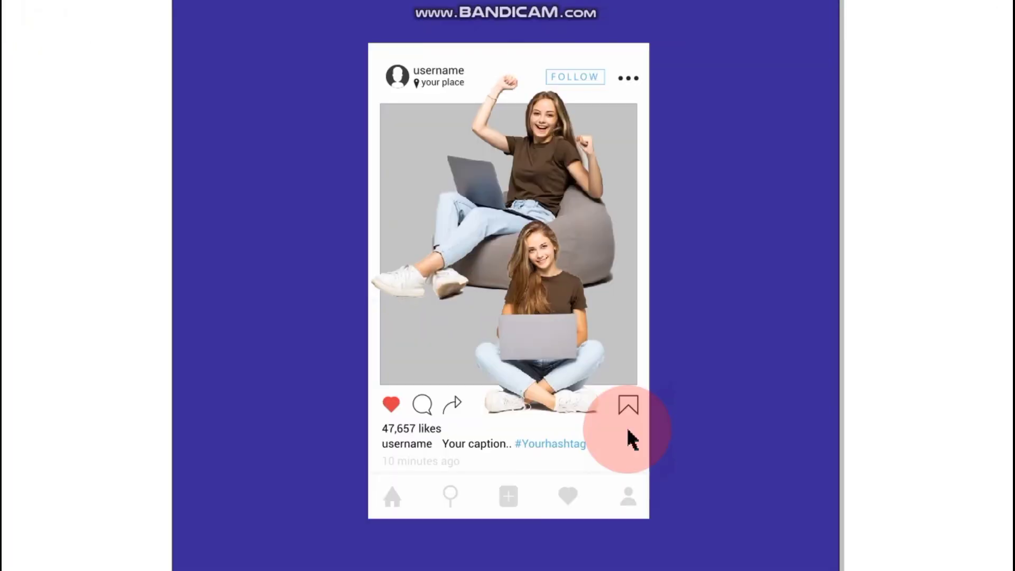
left_click(917, 437)
left_click_drag(252, 291, 380, 255)
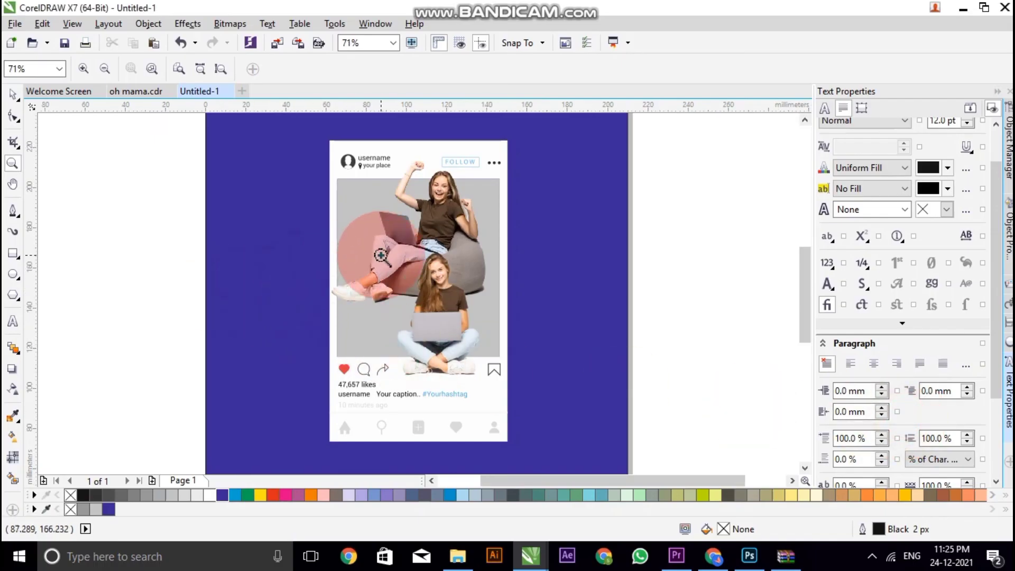